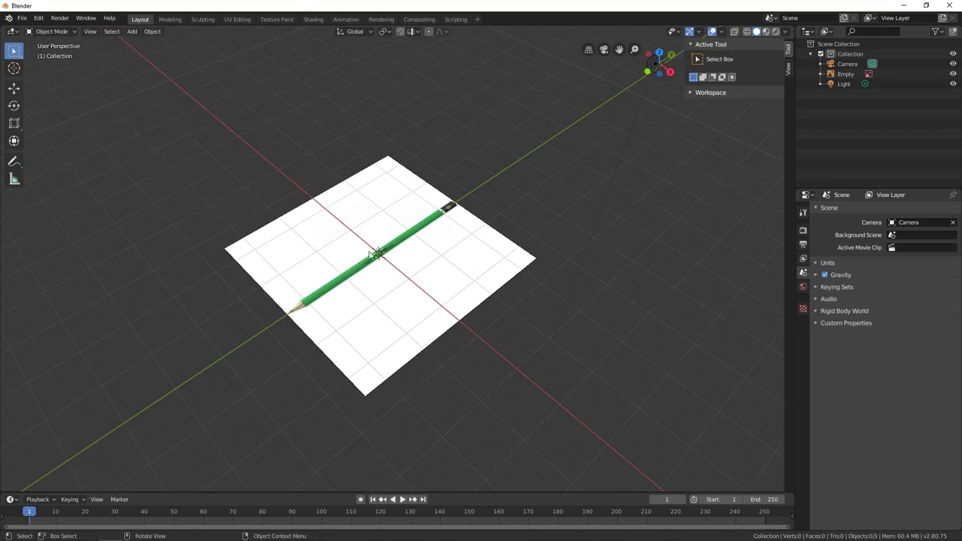
Add a mesh cylinder at the origin over the pencil reference image.
middle_drag(314, 325, 441, 298)
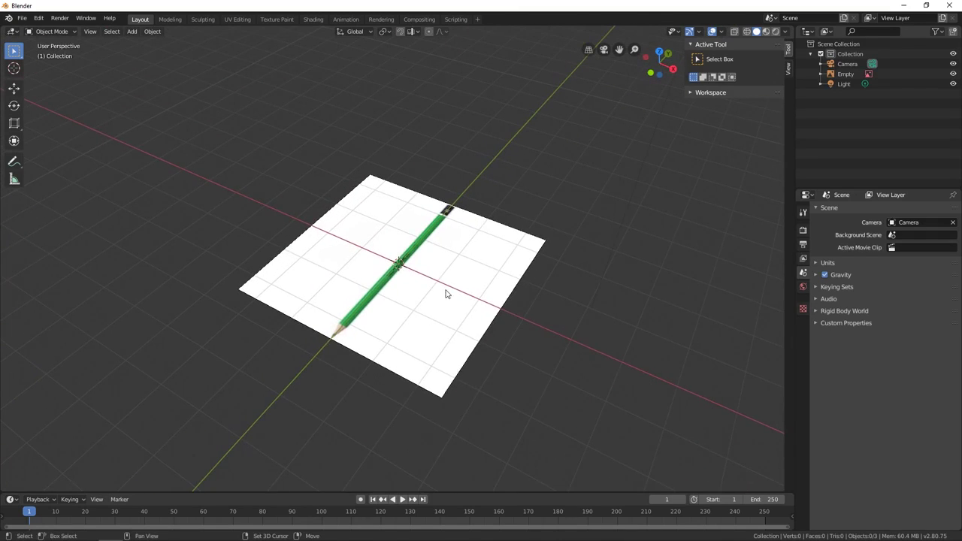
key(shift+a)
mouse_move(446, 293)
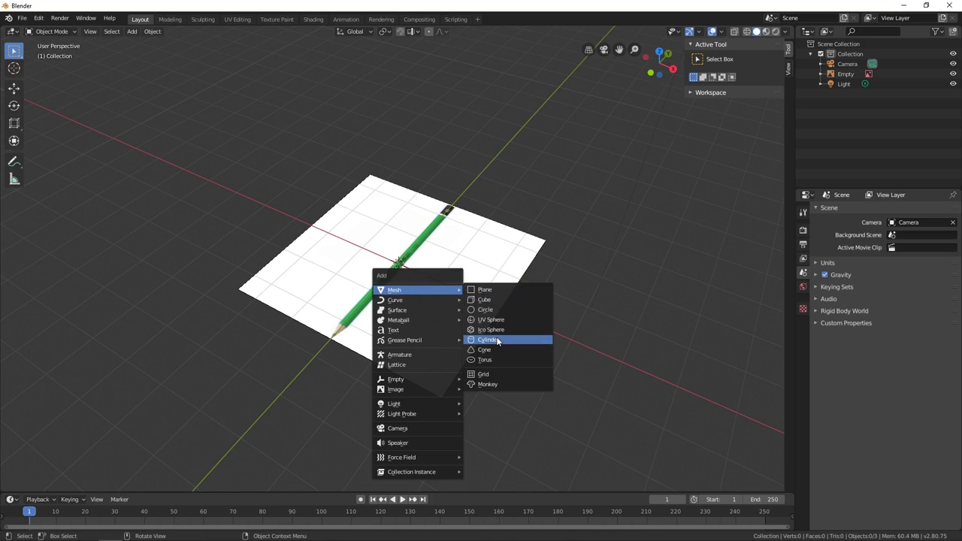
click(496, 338)
scroll(474, 336, up, 5)
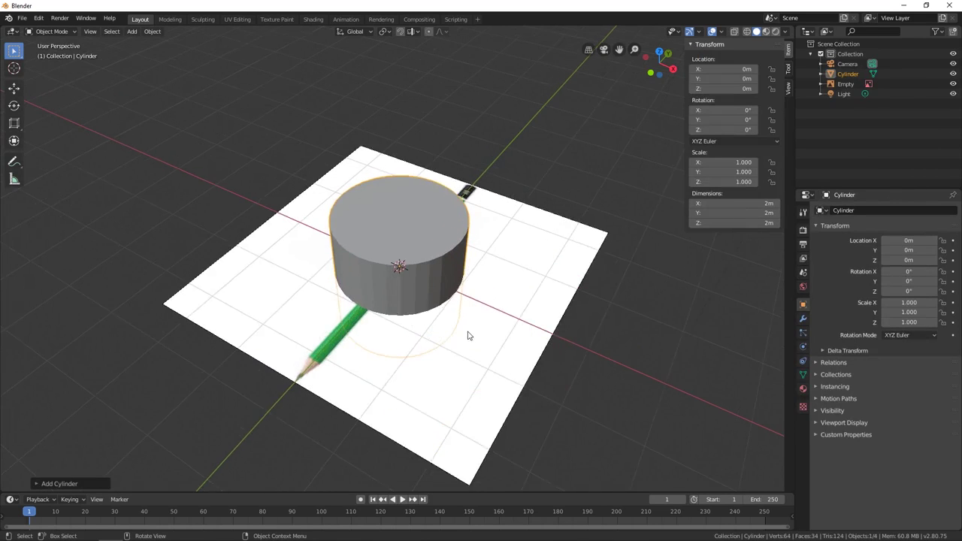
scroll(393, 338, up, 1)
shift+middle_drag(394, 324, 391, 346)
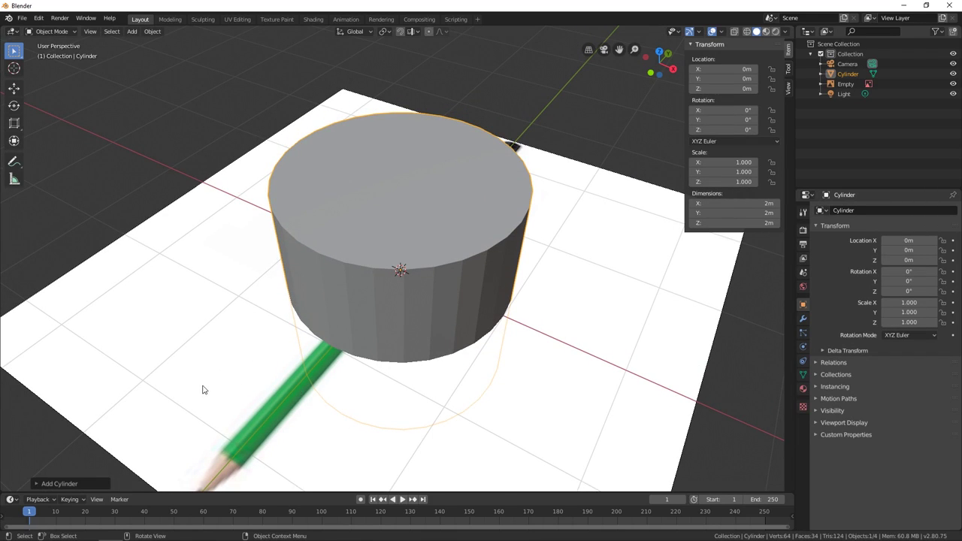
Set the new cylinder's radius to 0.12 m and its vertex count to 16.
click(34, 485)
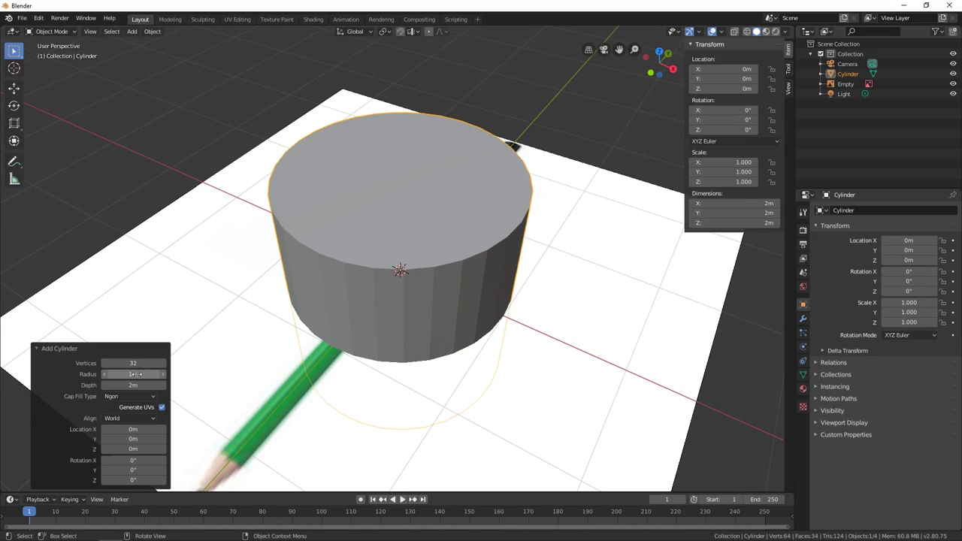
drag(138, 374, 94, 369)
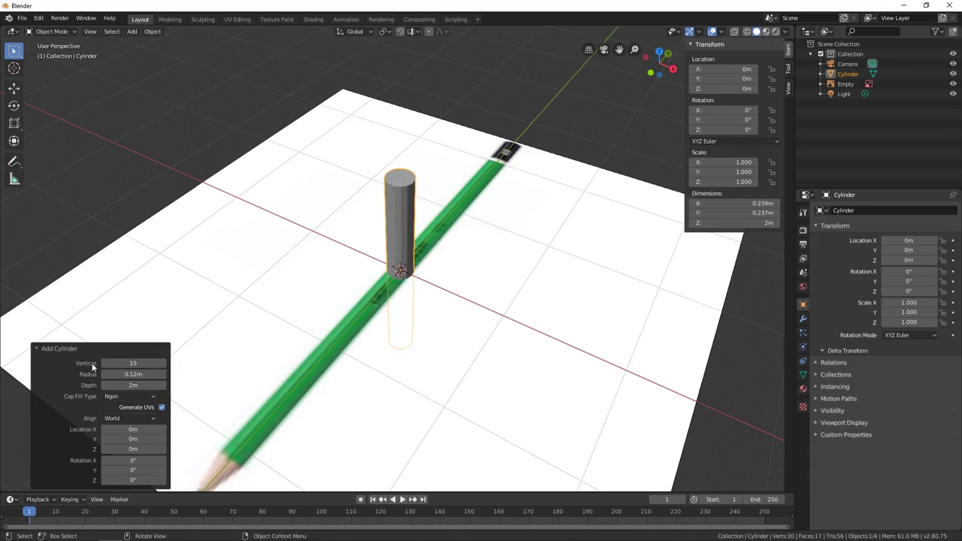
click(124, 363)
key(Return)
drag(116, 362, 140, 363)
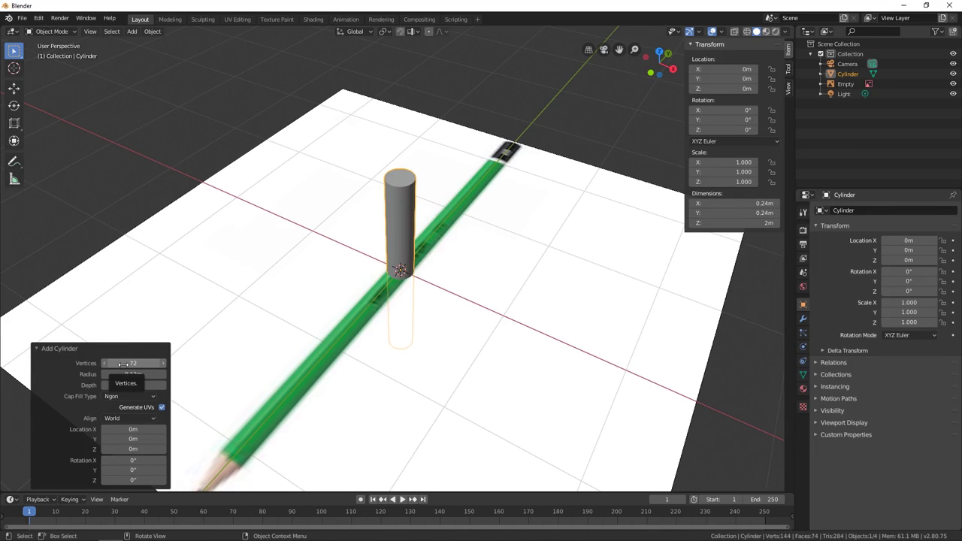
click(136, 364)
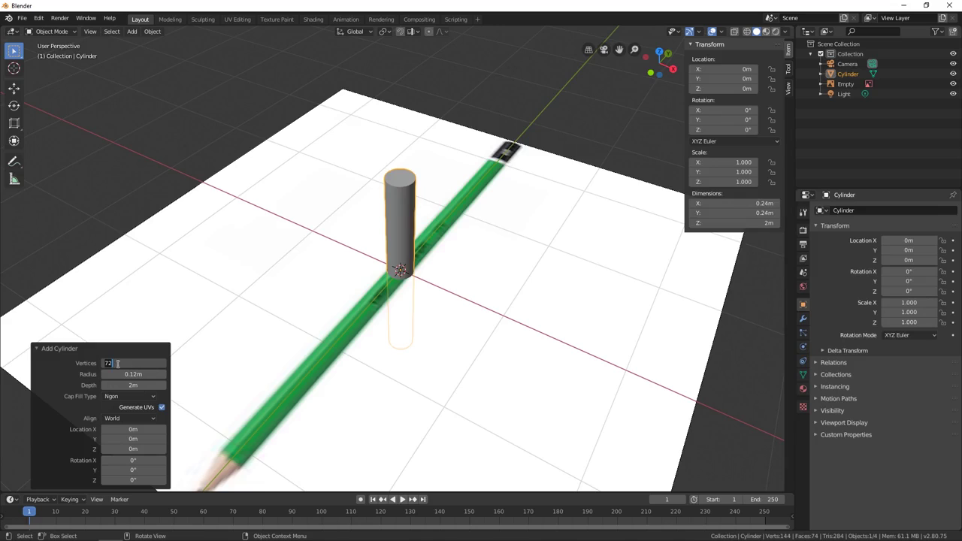
click(83, 368)
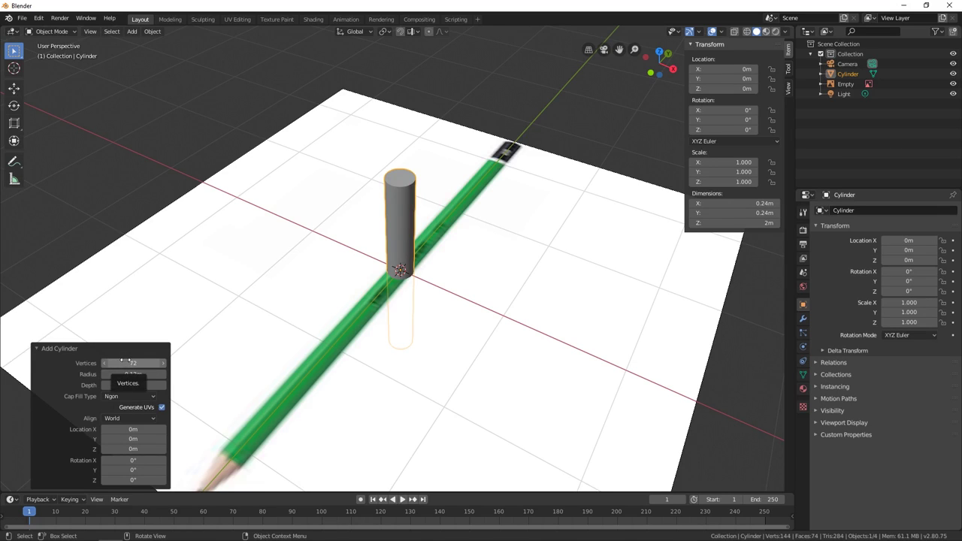
click(128, 363)
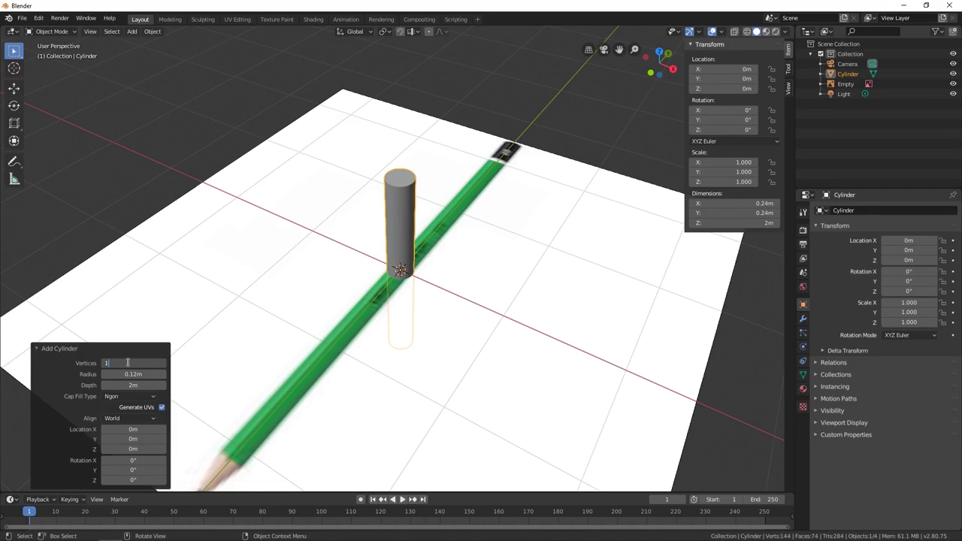
key(Return)
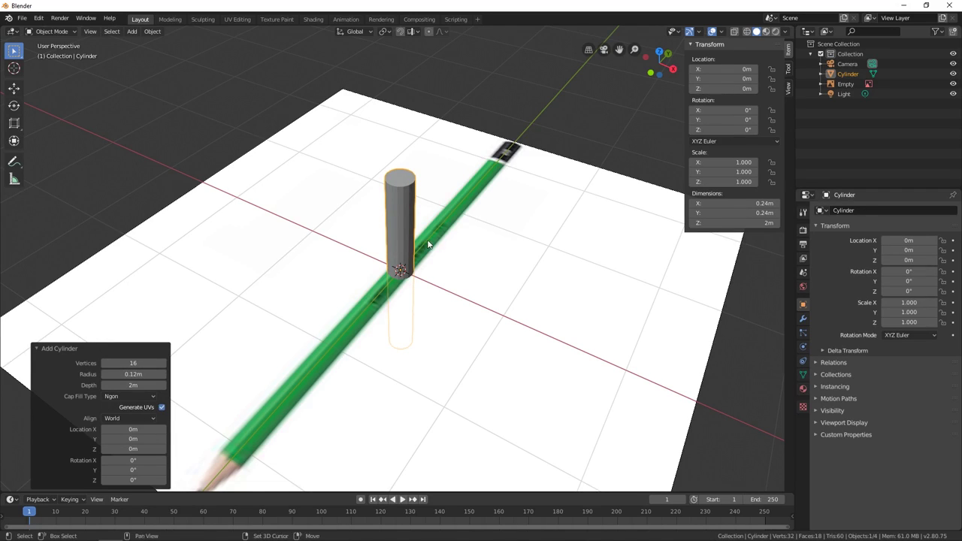
Enter Edit Mode on the cylinder.
middle_drag(425, 243, 402, 339)
scroll(401, 340, up, 4)
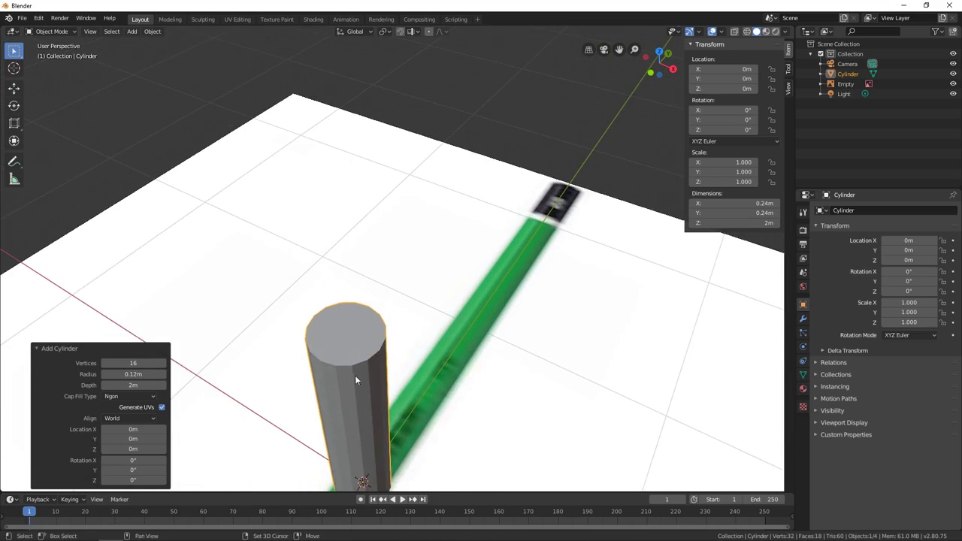
shift+middle_drag(355, 375, 371, 355)
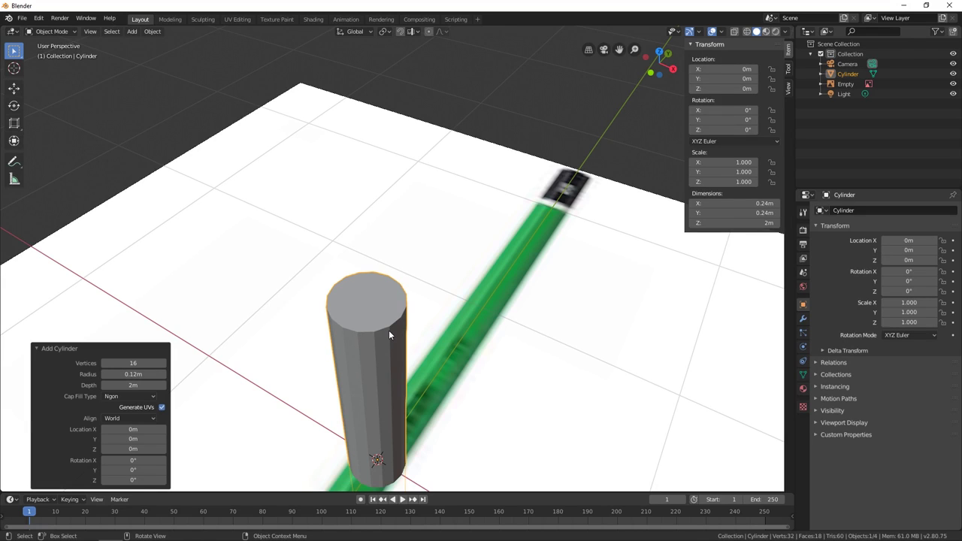
scroll(391, 339, down, 3)
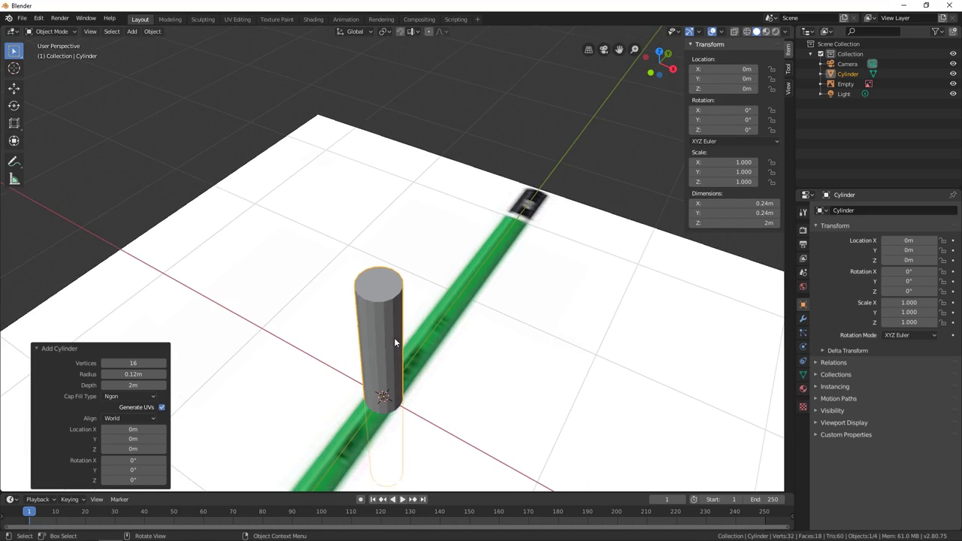
shift+middle_drag(422, 376, 413, 338)
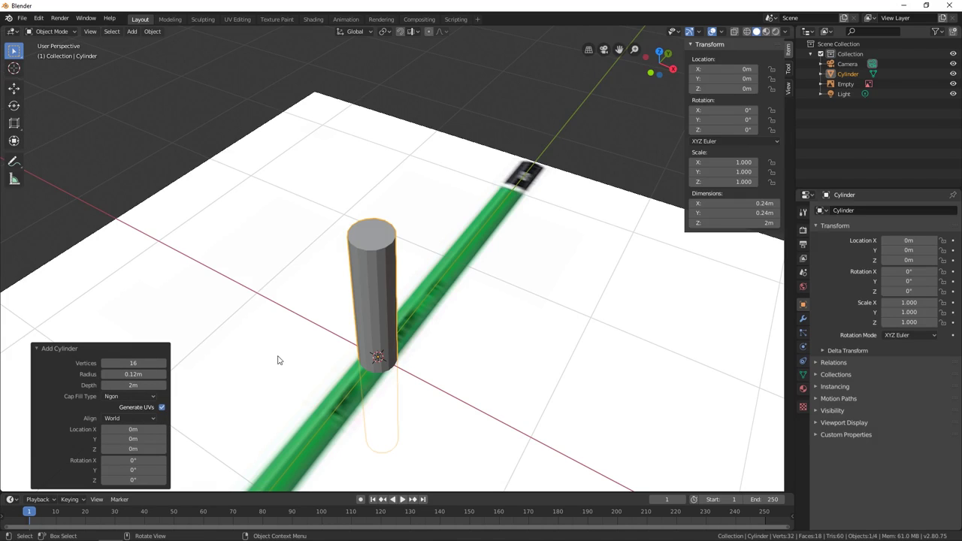
scroll(376, 361, down, 6)
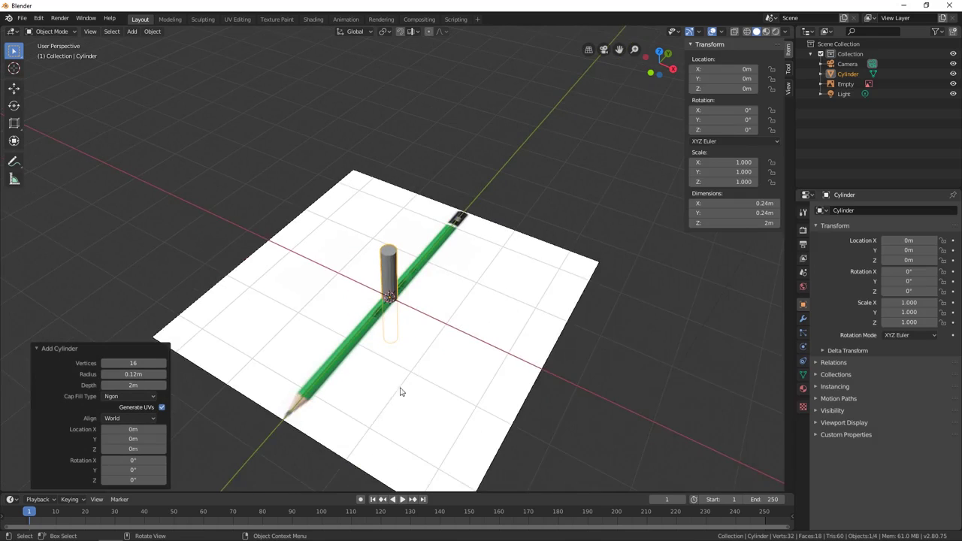
click(65, 32)
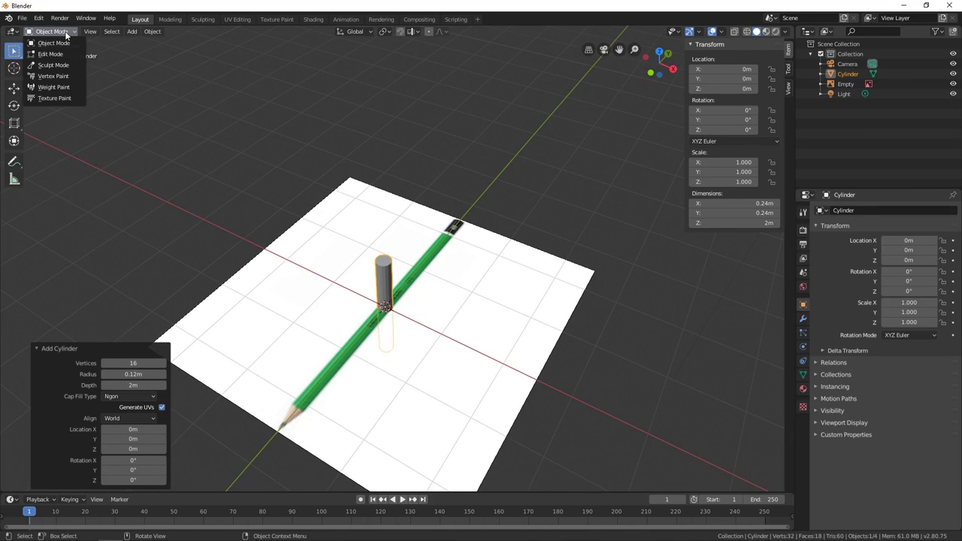
click(51, 54)
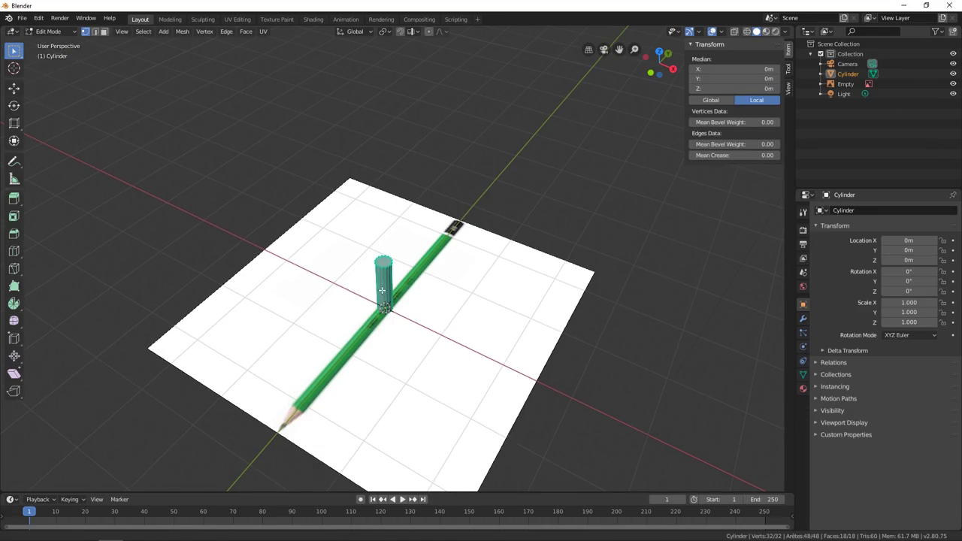
Rotate the cylinder's whole mesh 90° about the X axis to lie along the pencil.
shift+middle_drag(477, 382, 463, 367)
key(r)
key(x)
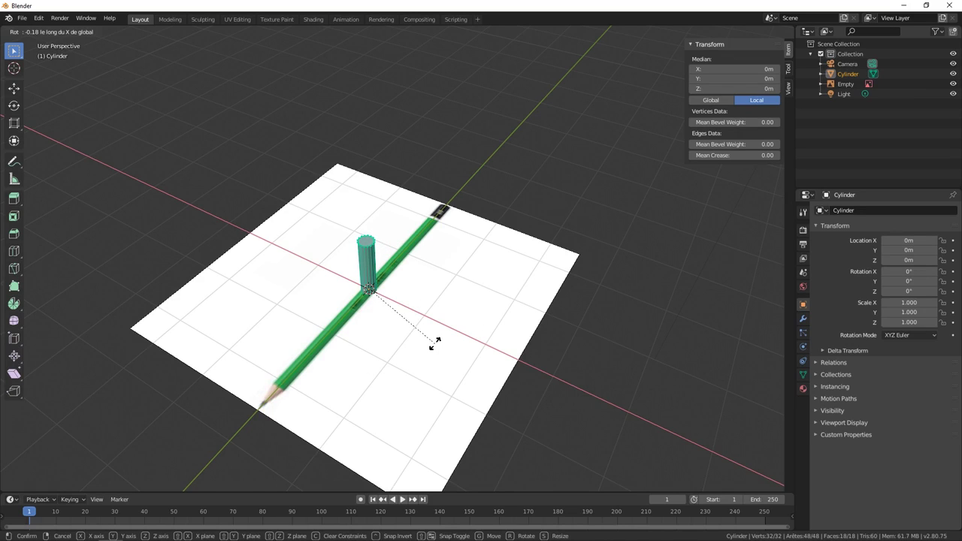
text(90)
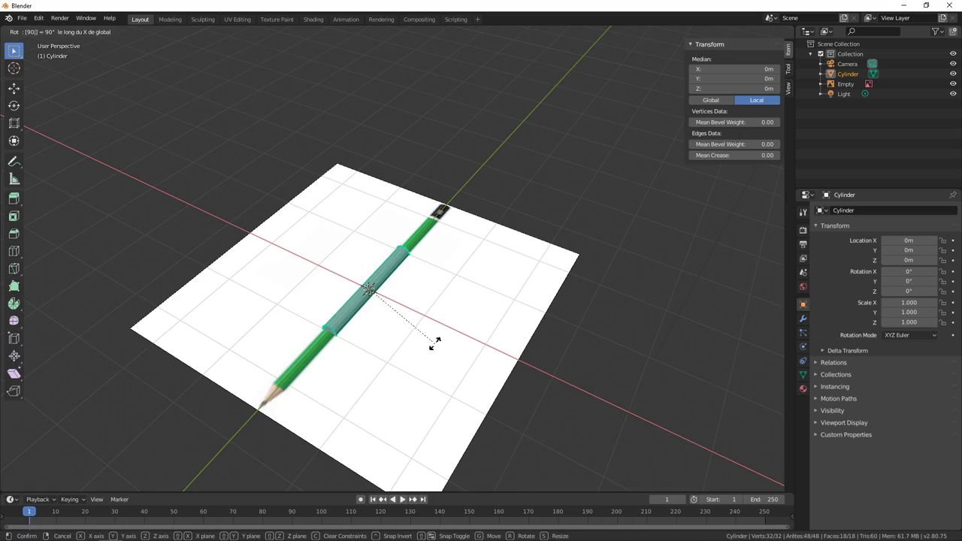
key(Return)
Try a rotation angle of 88.5° and set it back to 90°.
middle_drag(449, 317, 421, 305)
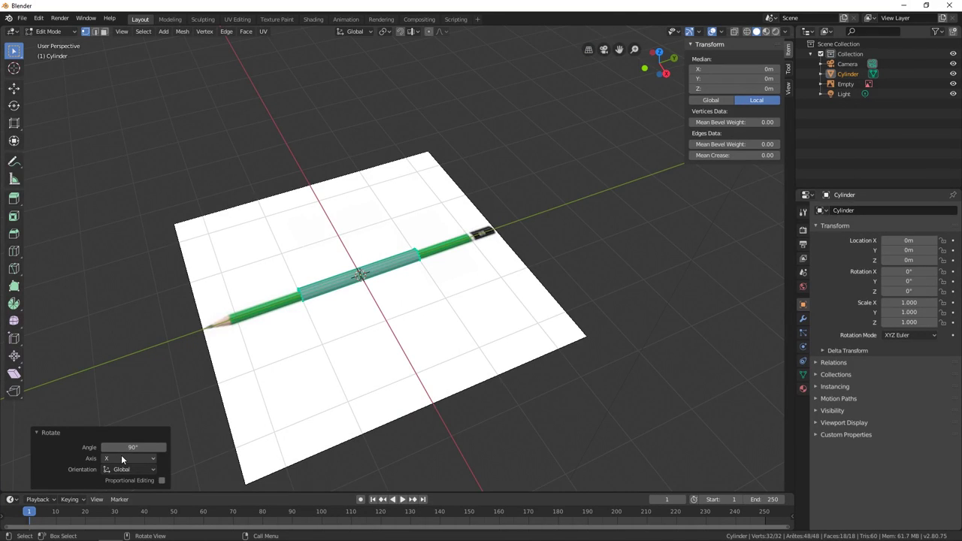
mouse_move(128, 448)
mouse_down()
mouse_move(140, 448)
mouse_move(118, 447)
mouse_up()
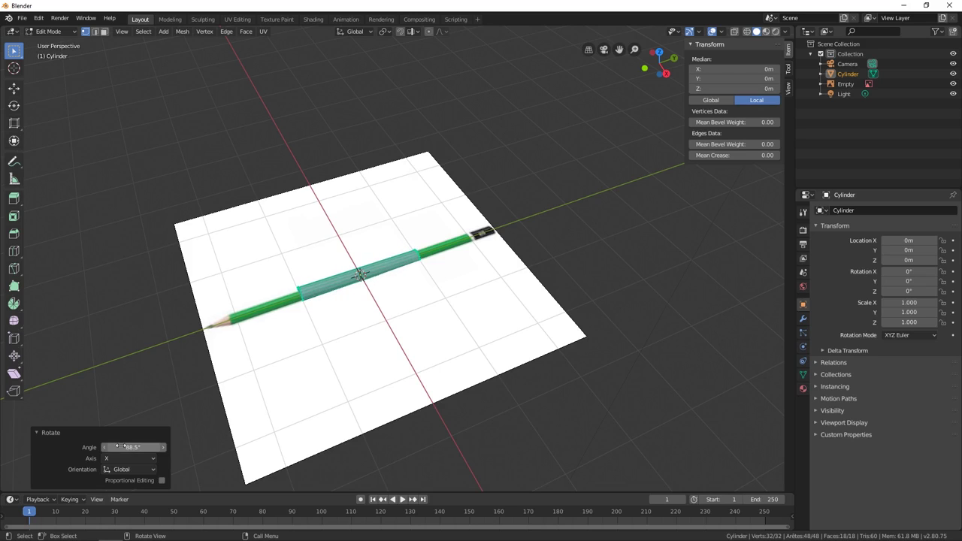
click(118, 447)
text(90)
key(Return)
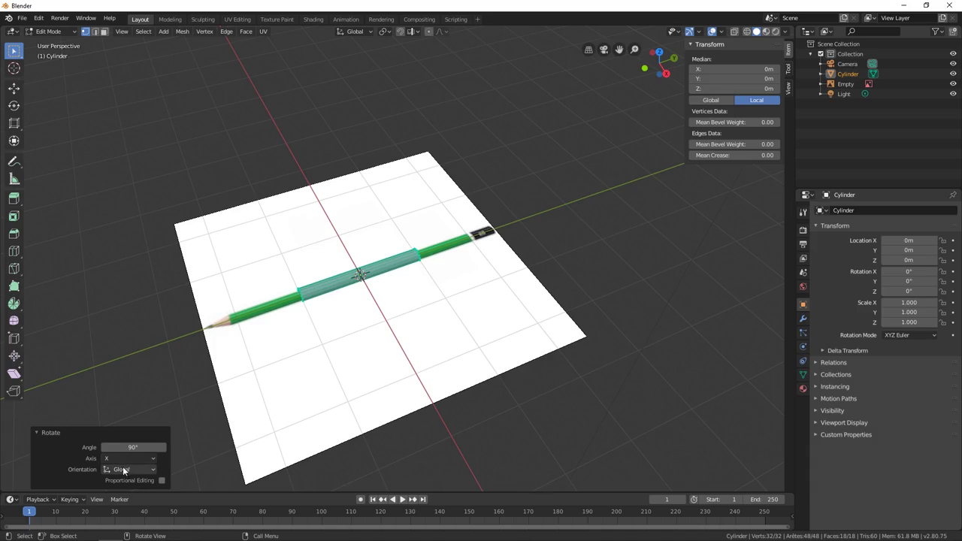
Scale the cylinder along Y so its ends lie about 2.06 m from the origin, covering the pencil's green body.
mouse_move(377, 367)
middle_down()
mouse_move(308, 343)
mouse_move(375, 372)
middle_up()
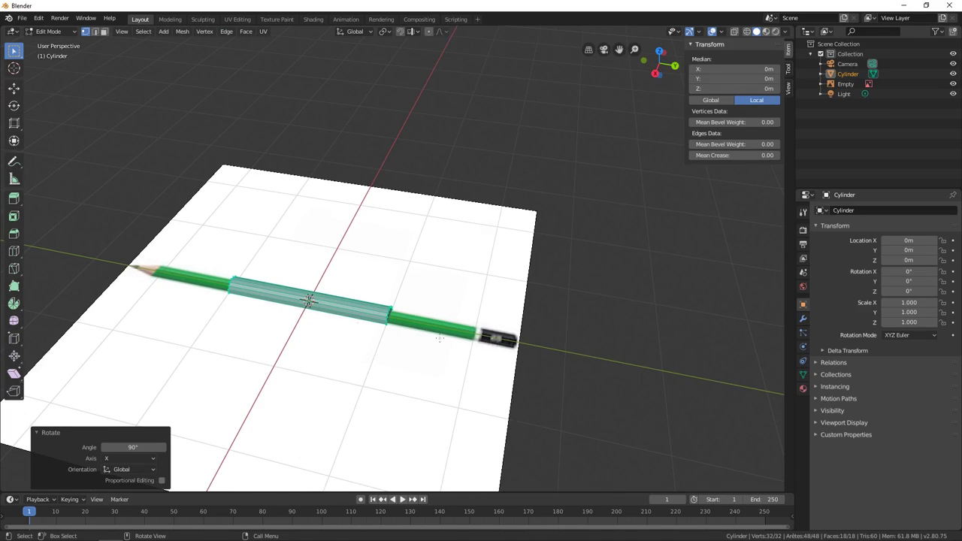
middle_drag(251, 321, 670, 266)
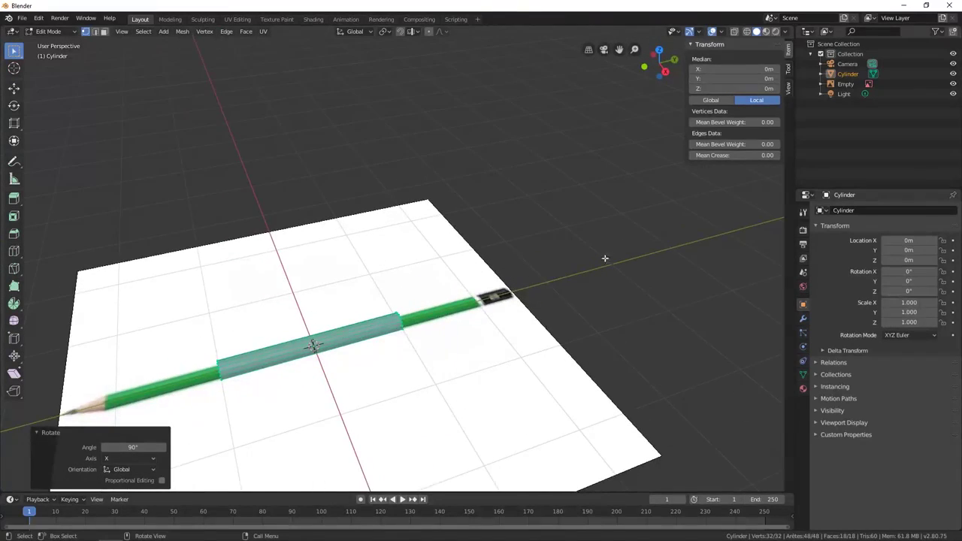
middle_drag(375, 387, 345, 363)
key(s)
key(y)
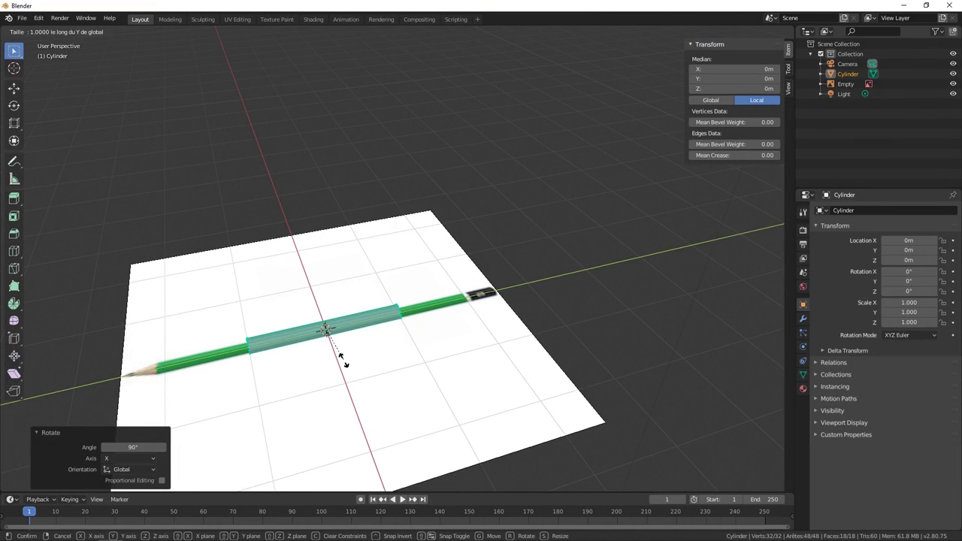
click(386, 369)
Select the cylinder's eraser-side end vertices and move them about 0.394 m along Y to the end of the black cap.
middle_drag(375, 321, 400, 373)
click(398, 325)
middle_drag(397, 325, 343, 283)
drag(321, 240, 386, 327)
middle_drag(386, 327, 690, 95)
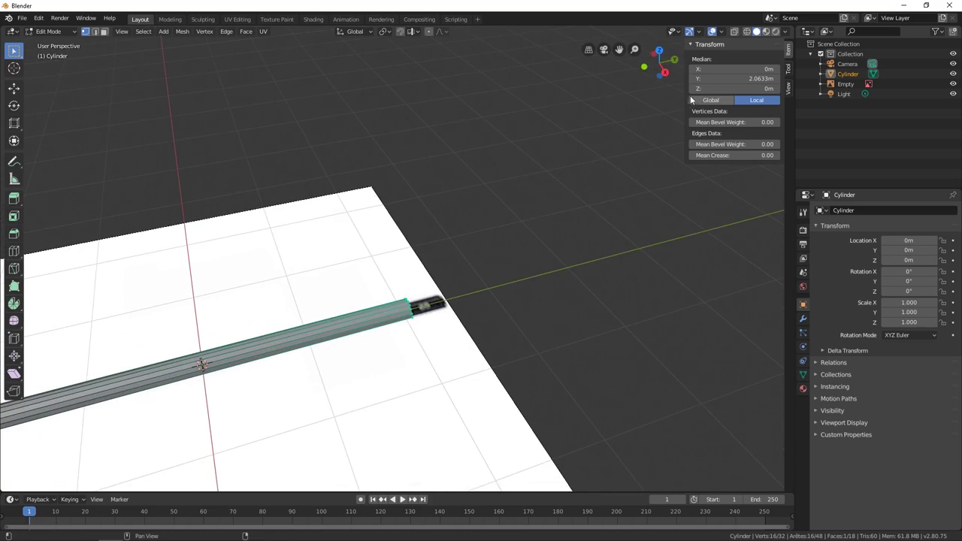
click(660, 50)
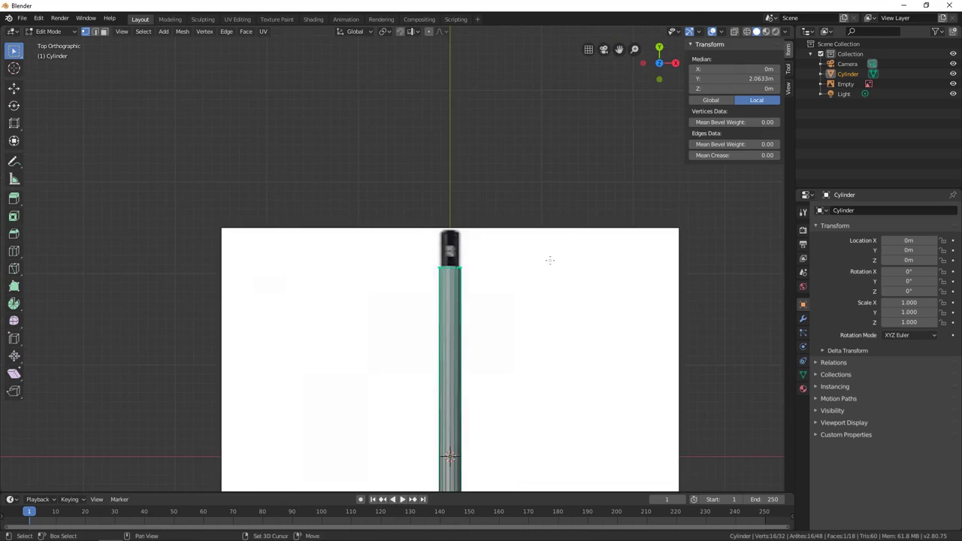
shift+middle_drag(551, 258, 481, 316)
scroll(446, 331, up, 1)
scroll(446, 331, up, 5)
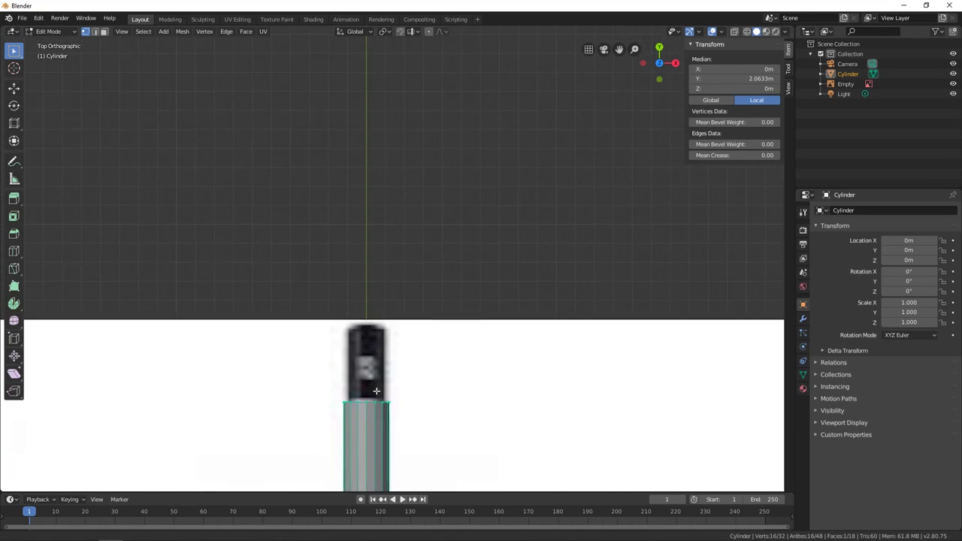
scroll(421, 307, up, 2)
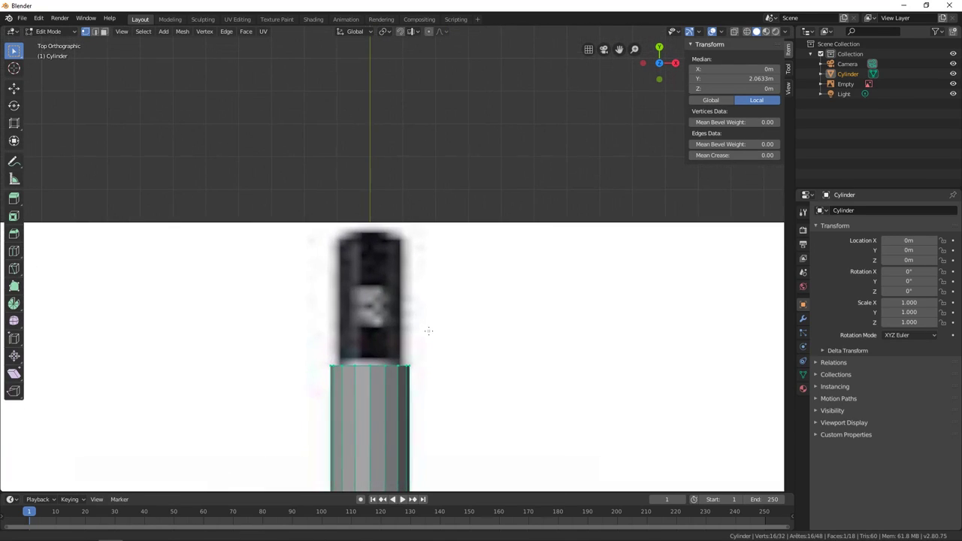
key(s)
key(y)
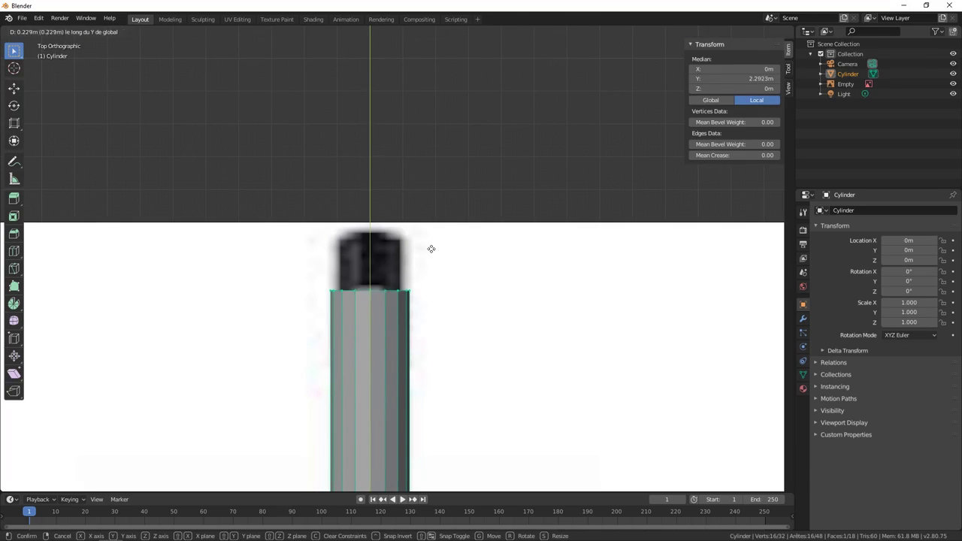
click(434, 204)
Select the cylinder's tip-side end vertices and move them about -0.0117 m along Y to the start of the sharpened wood.
scroll(436, 204, down, 10)
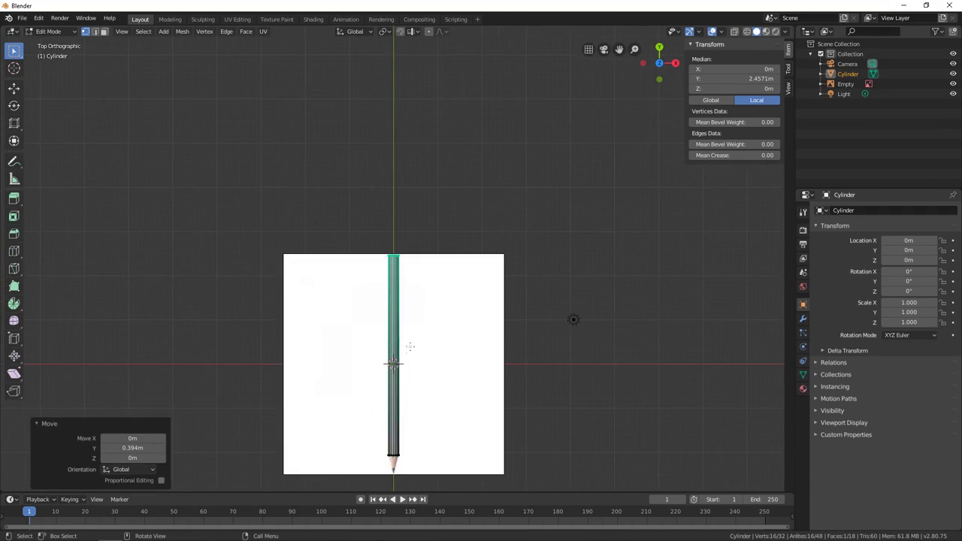
shift+middle_drag(410, 347, 406, 336)
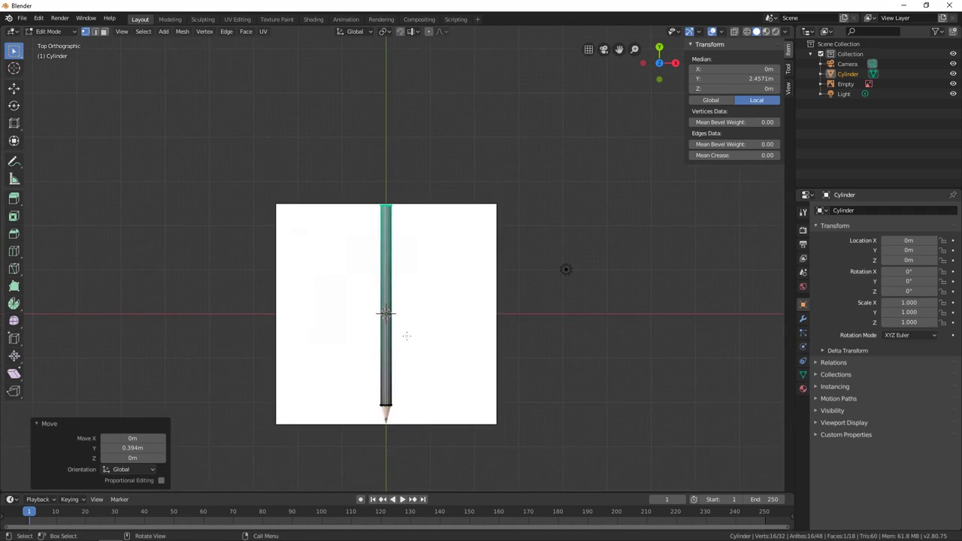
scroll(406, 336, up, 1)
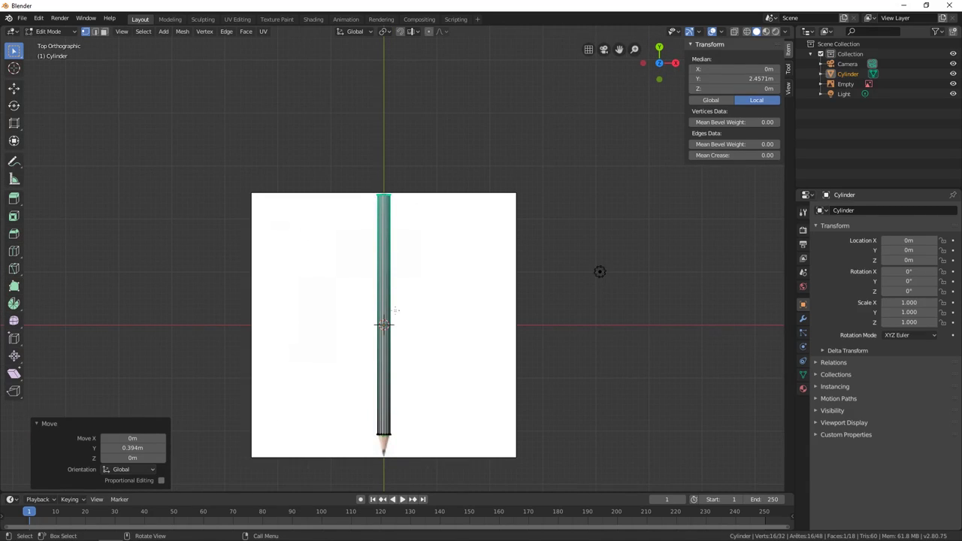
mouse_move(391, 403)
middle_down()
mouse_move(382, 407)
mouse_move(310, 351)
mouse_move(346, 280)
mouse_move(341, 231)
middle_up()
click(348, 269)
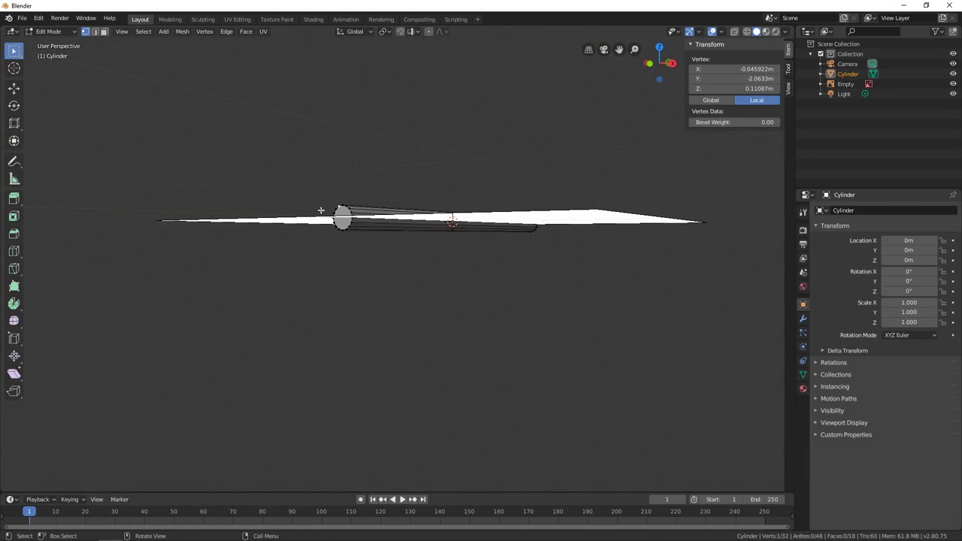
drag(303, 173, 369, 260)
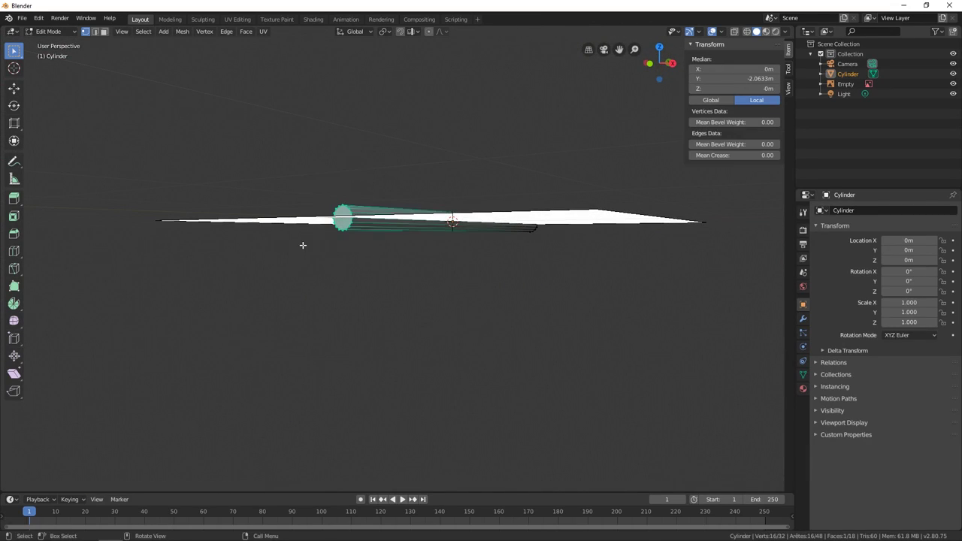
mouse_move(303, 245)
middle_down()
mouse_move(341, 245)
mouse_move(331, 316)
mouse_move(316, 278)
mouse_move(307, 289)
mouse_move(331, 319)
mouse_move(394, 330)
middle_up()
scroll(353, 331, up, 6)
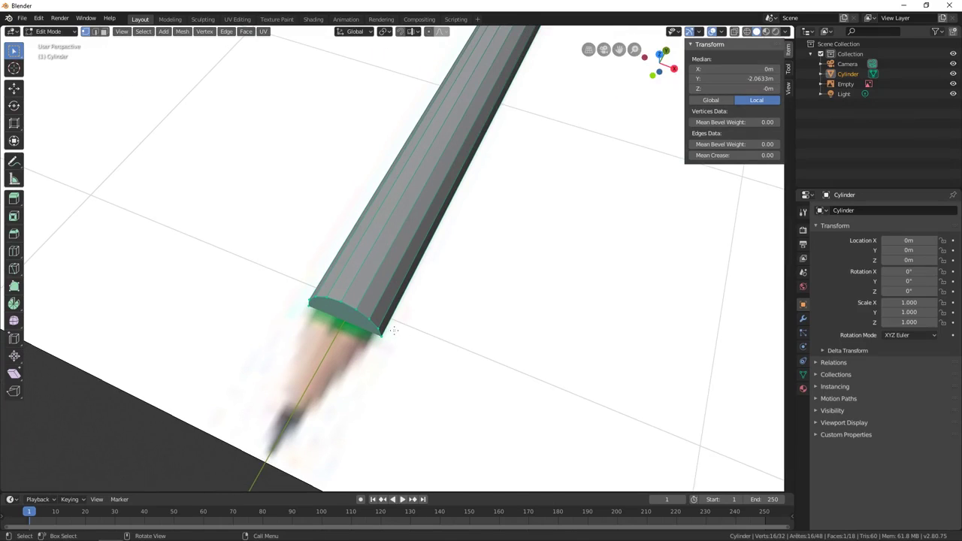
key(g)
key(y)
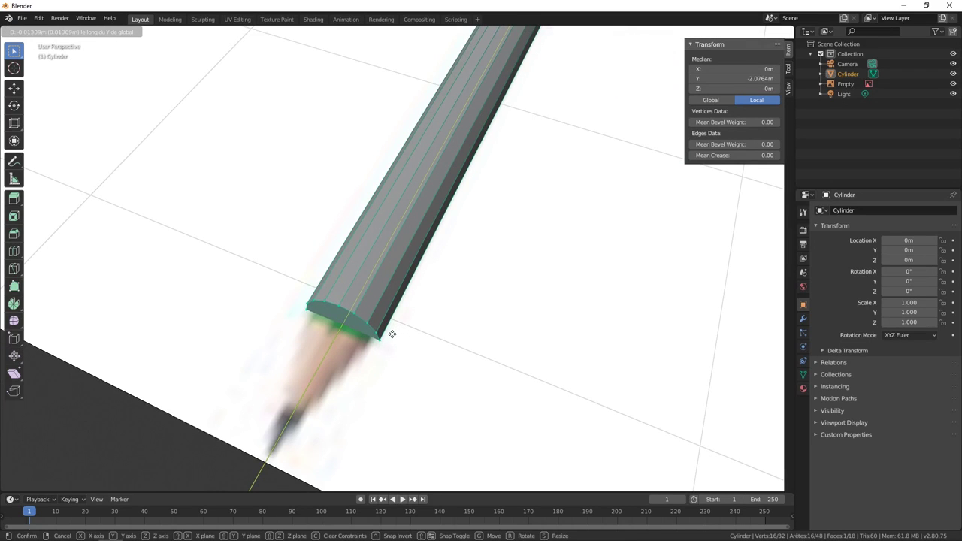
click(393, 333)
Extrude the tip-side end face about 0.399 m outward to the end of the pencil's lead.
middle_drag(386, 352, 371, 296)
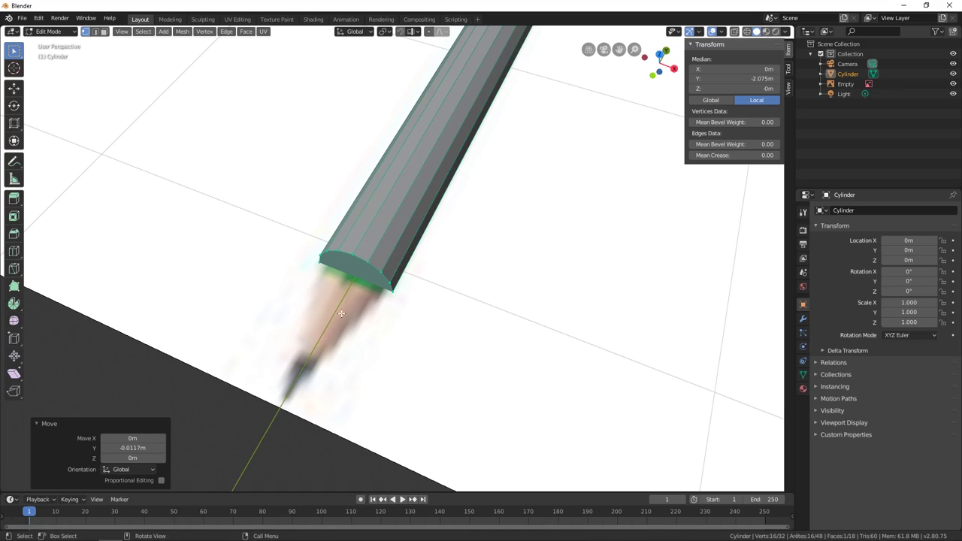
mouse_move(338, 289)
middle_down()
mouse_move(326, 243)
mouse_move(327, 293)
middle_up()
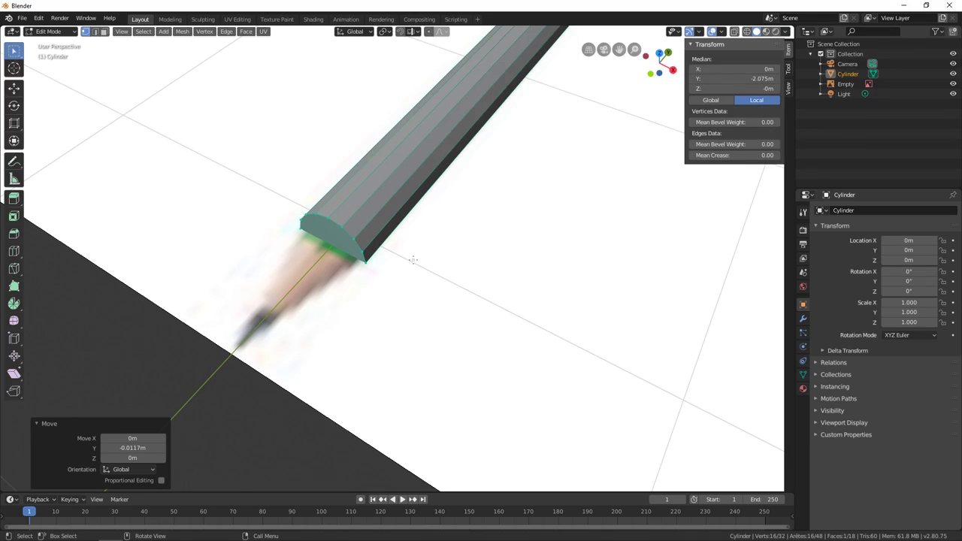
key(e)
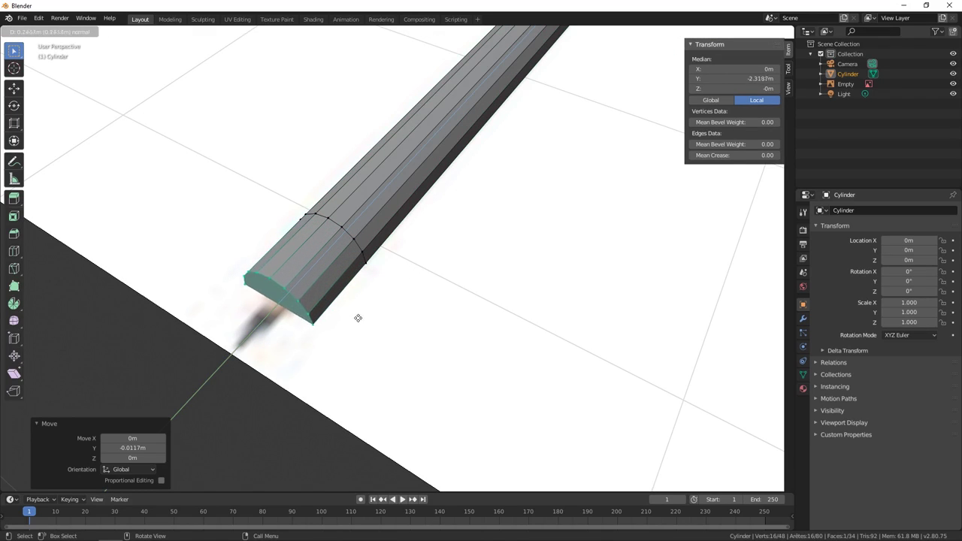
click(325, 366)
scroll(325, 366, down, 8)
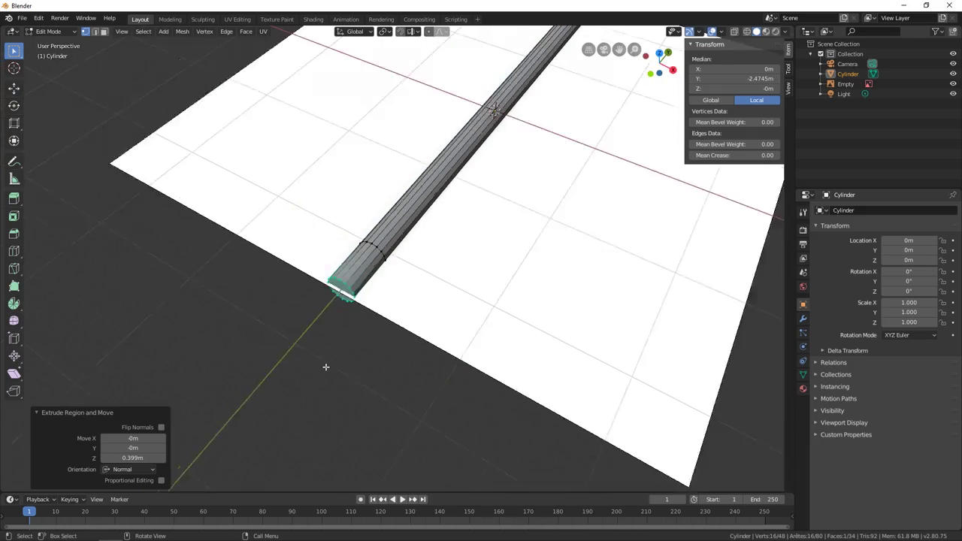
scroll(347, 357, up, 12)
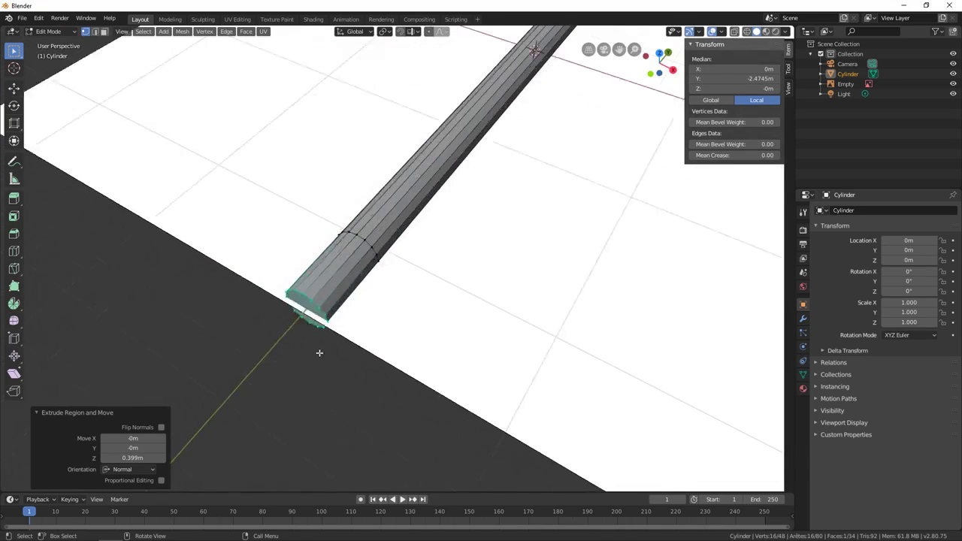
middle_drag(312, 357, 373, 345)
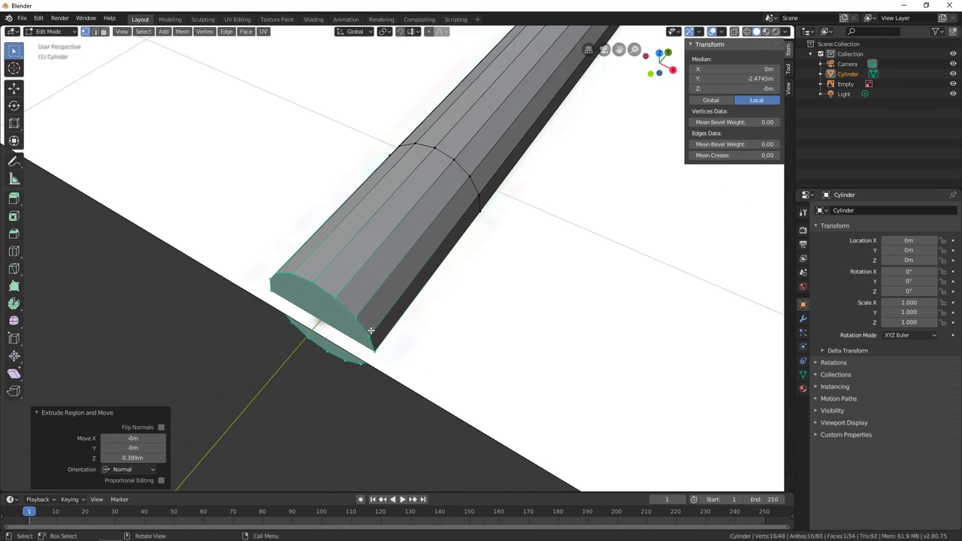
middle_drag(350, 309, 364, 329)
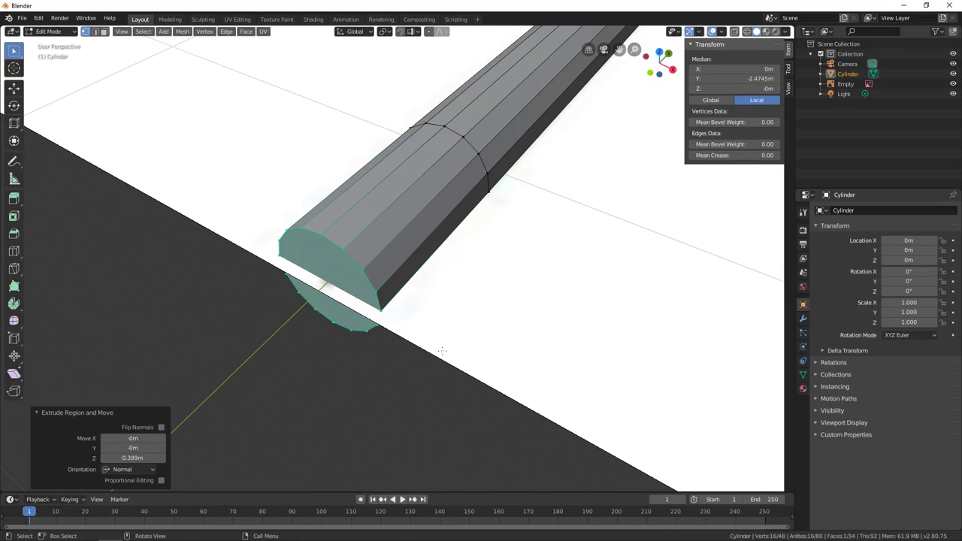
key(s)
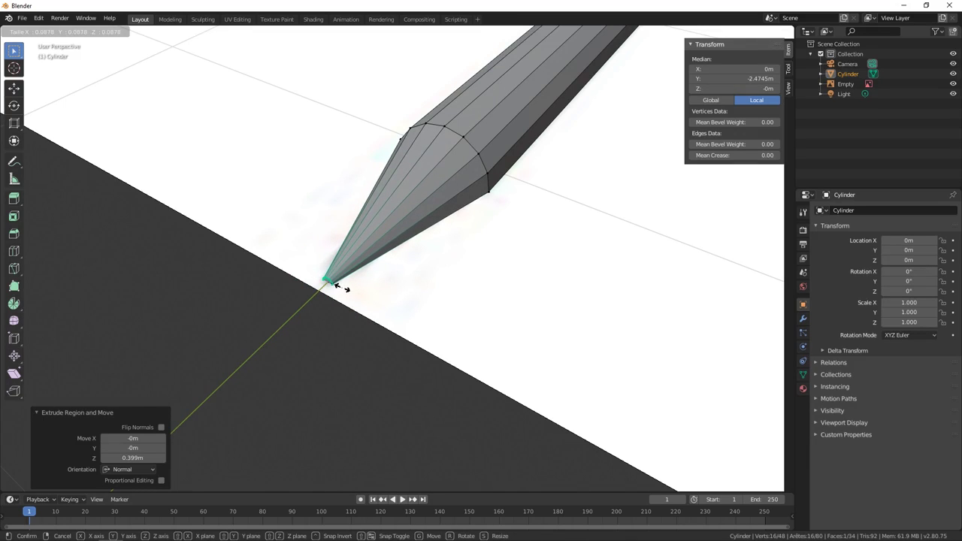
key(Escape)
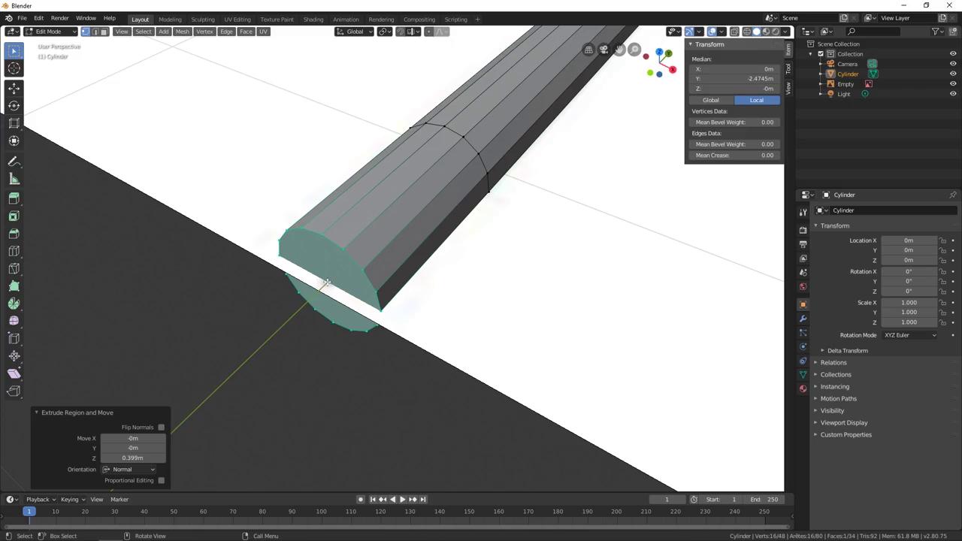
key(s)
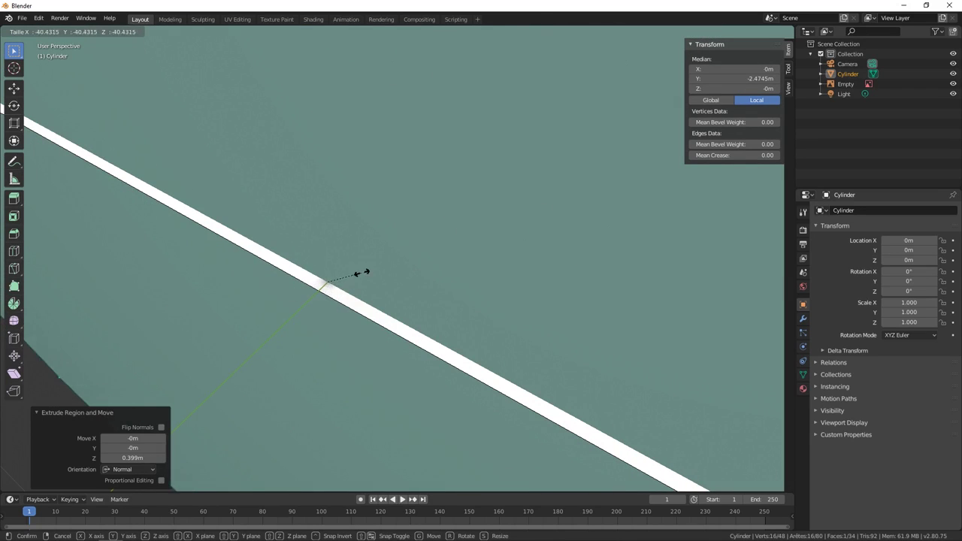
key(Escape)
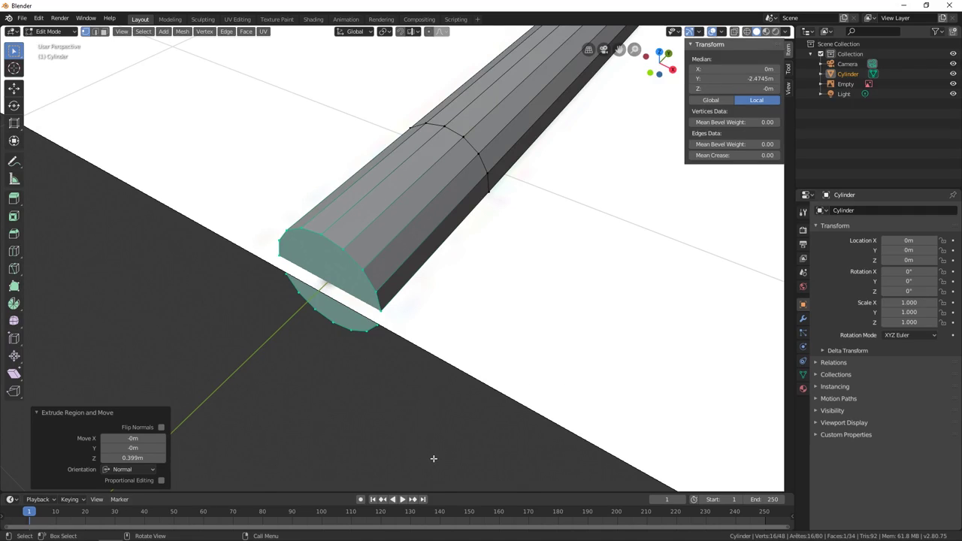
Scale the extruded end face uniformly to about 0.056 to form the pencil's point.
key(s)
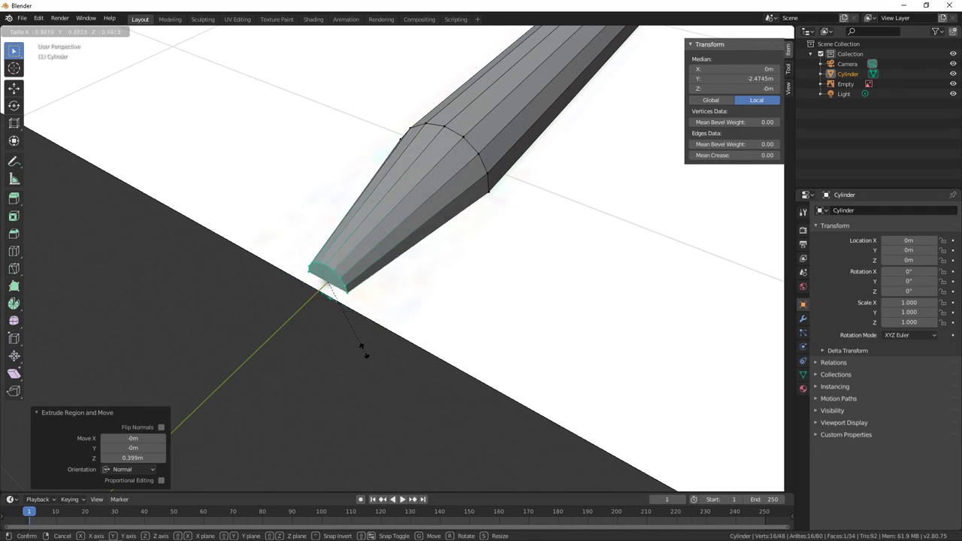
click(329, 286)
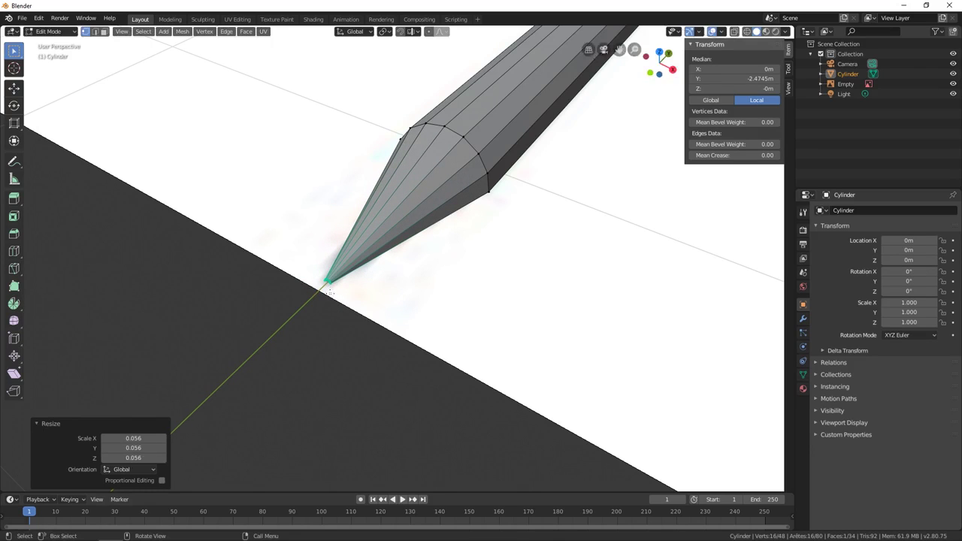
Display the mesh as a see-through wireframe with X-ray on, exposing the reference image beneath the pencil's tip.
scroll(443, 304, down, 5)
middle_drag(446, 302, 378, 301)
scroll(369, 301, up, 6)
scroll(371, 302, up, 5)
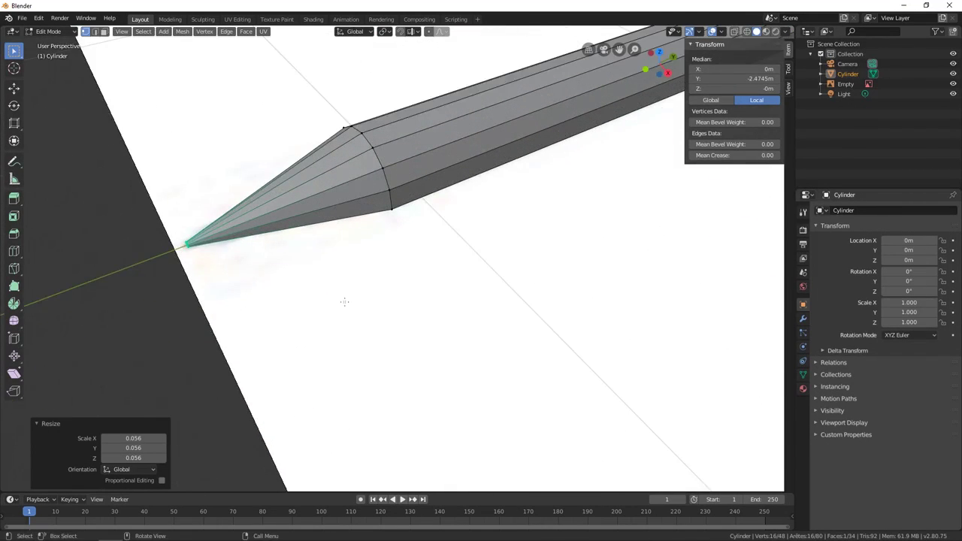
middle_drag(333, 312, 311, 344)
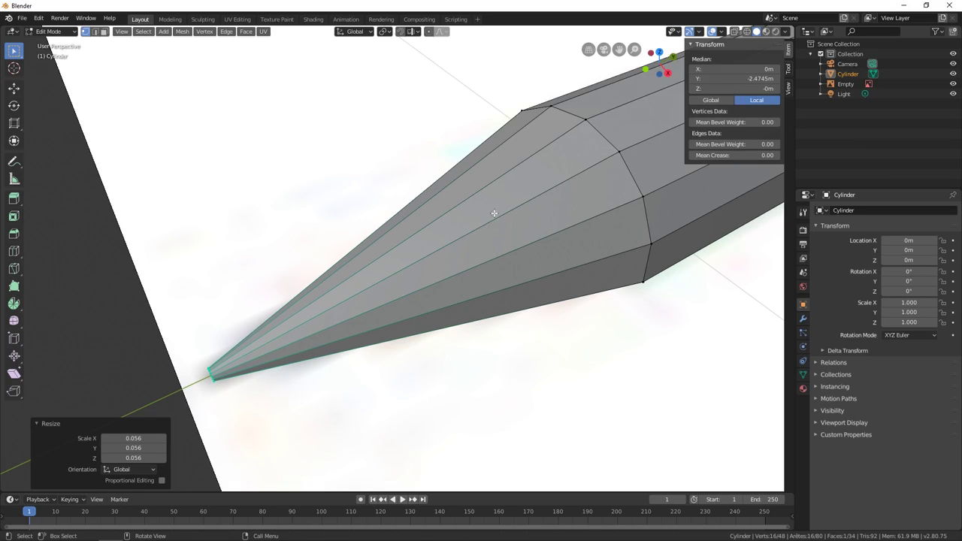
click(734, 31)
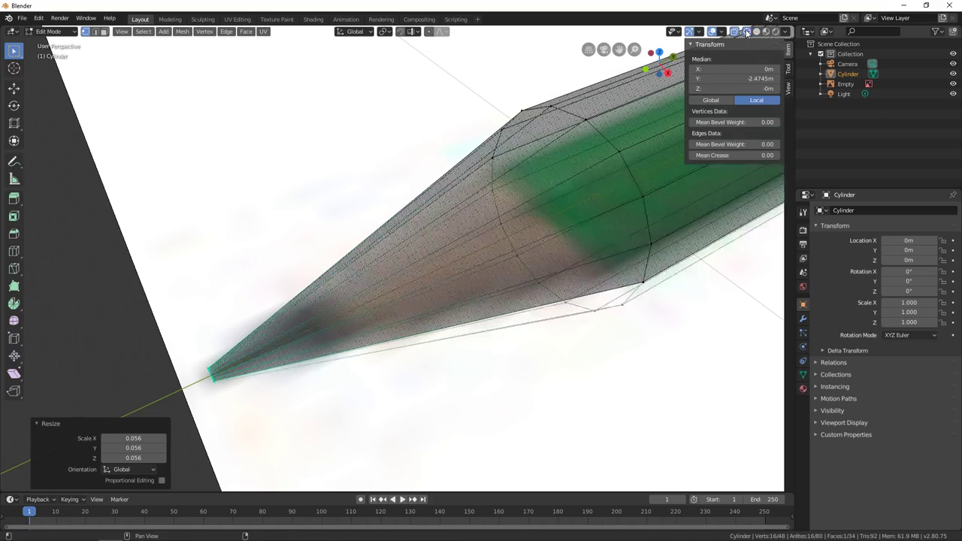
mouse_move(358, 308)
middle_down()
mouse_move(354, 340)
mouse_move(356, 301)
middle_up()
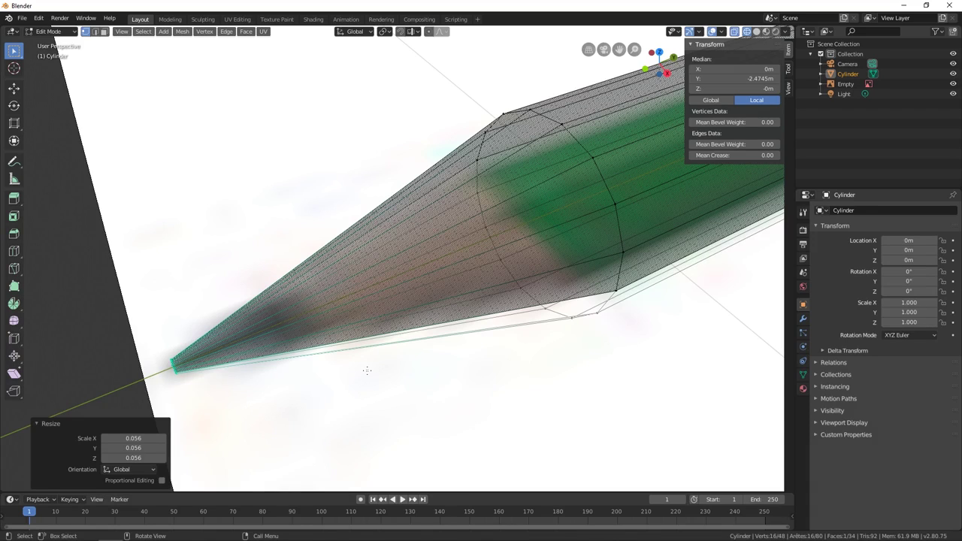
Add a single loop cut around the conical tip and slide it by a factor of about -0.581 to the black lead's boundary.
key(ctrl)
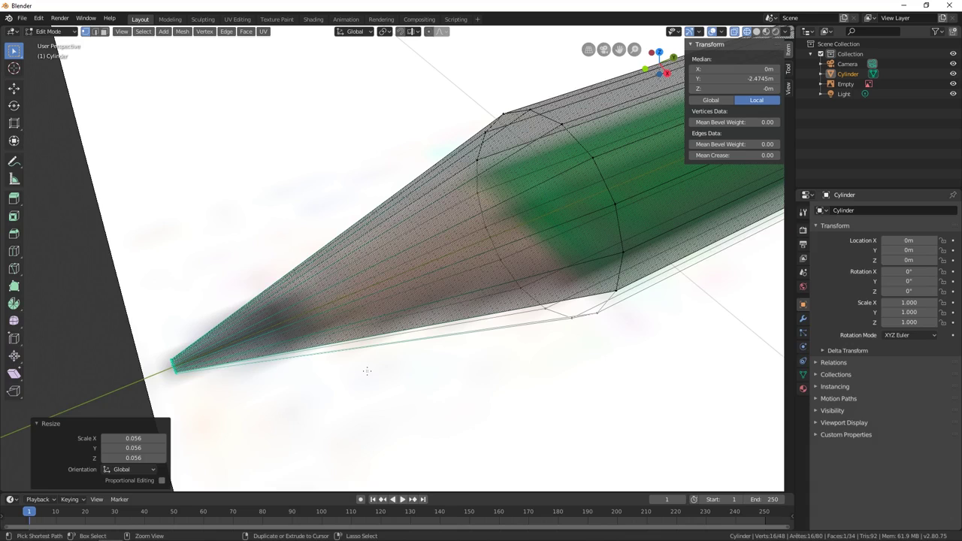
key(ctrl+r)
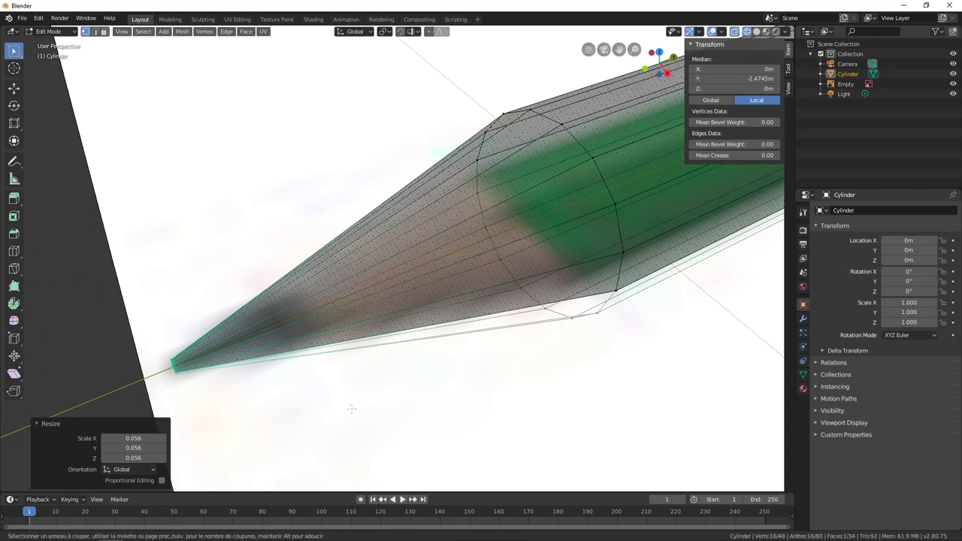
click(410, 311)
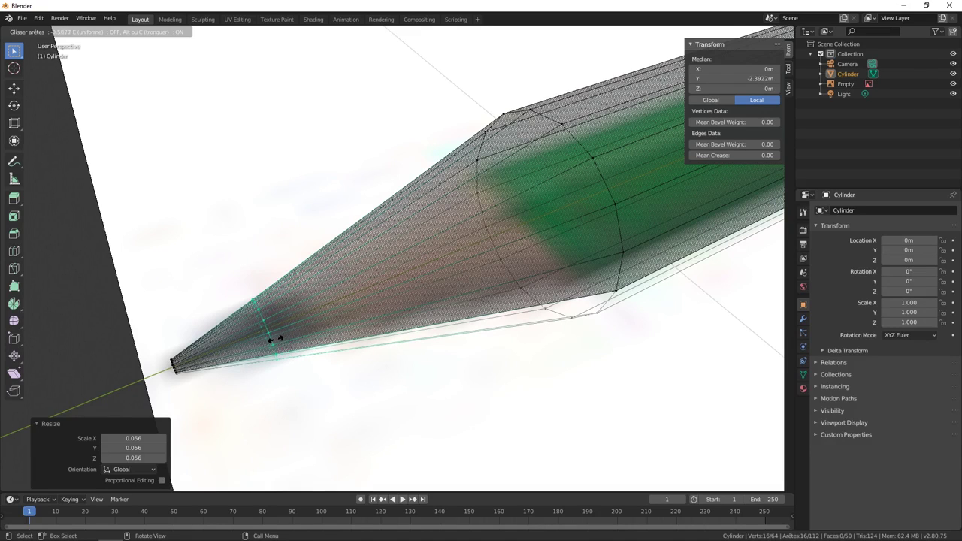
click(275, 339)
scroll(277, 340, down, 5)
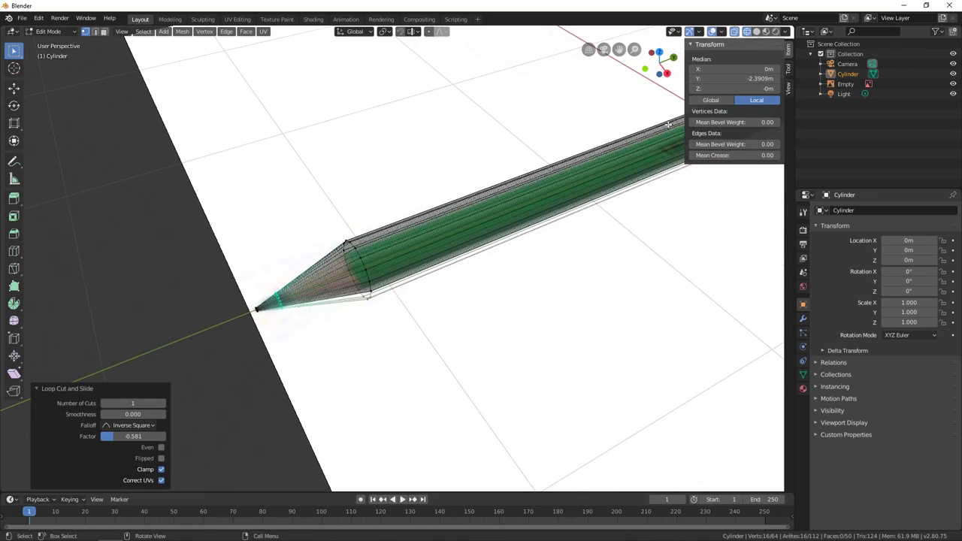
Return the viewport to solid shading and switch the cylinder to Object Mode.
click(756, 31)
shift+middle_drag(459, 274, 451, 257)
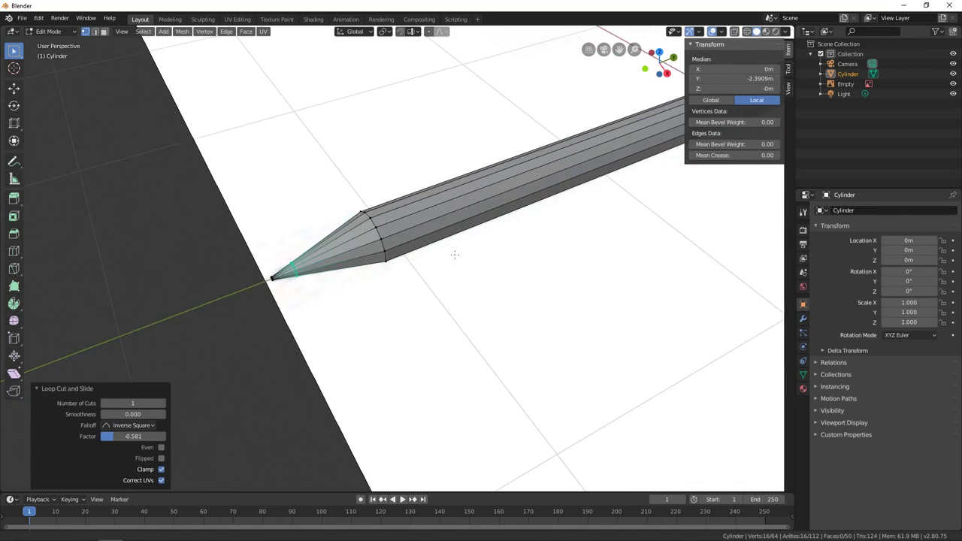
click(50, 32)
click(52, 44)
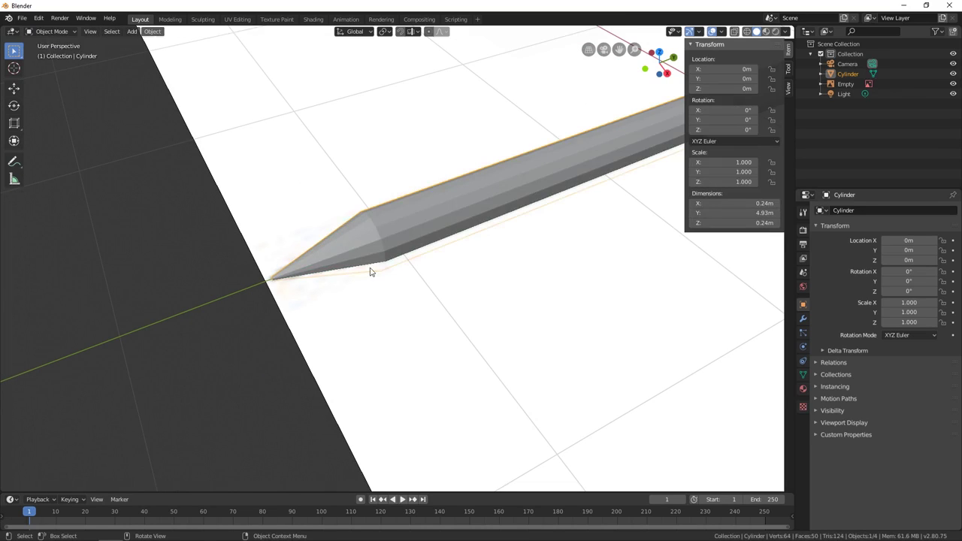
Toggle the cylinder back and forth between Edit Mode and Object Mode, finishing in Object Mode.
key(Tab)
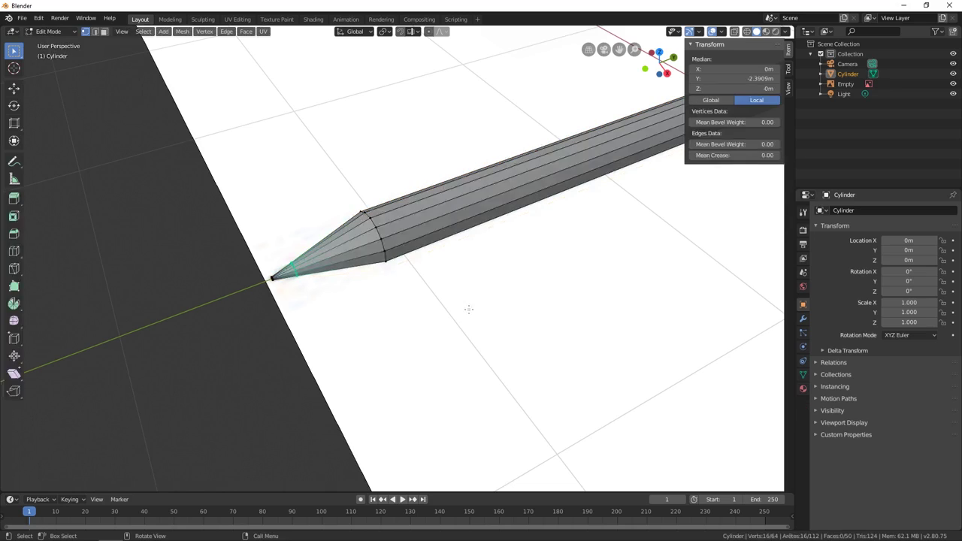
key(Tab)
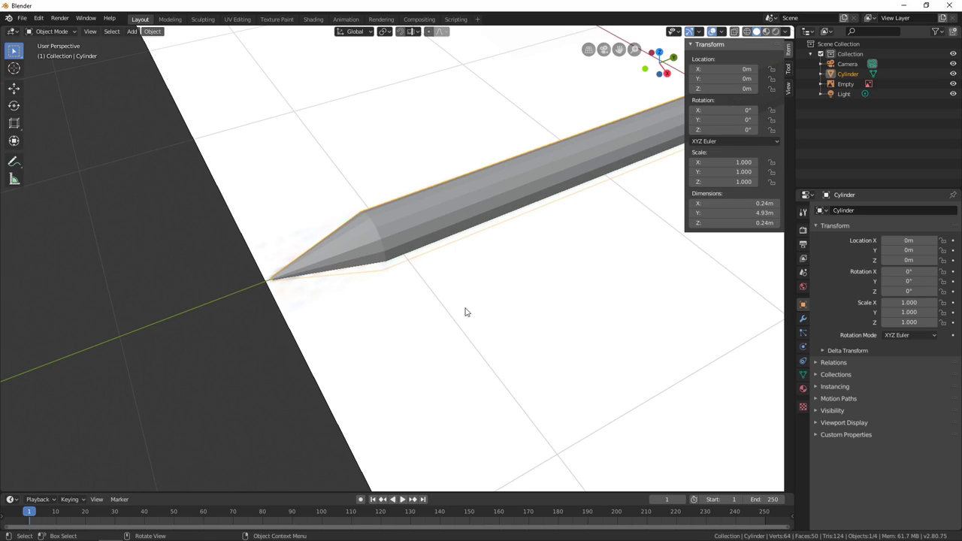
key(Tab)
key(Tab)
key(Tab)
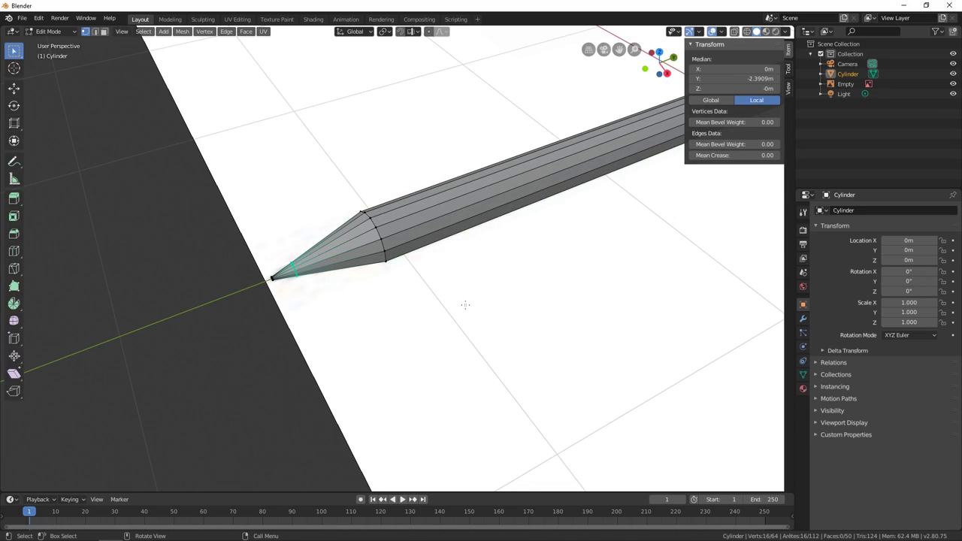
key(Tab)
Select the reference image empty and move it about -0.252 m along Z, below the pencil model.
middle_drag(516, 316, 447, 249)
scroll(493, 317, down, 4)
key(g)
key(z)
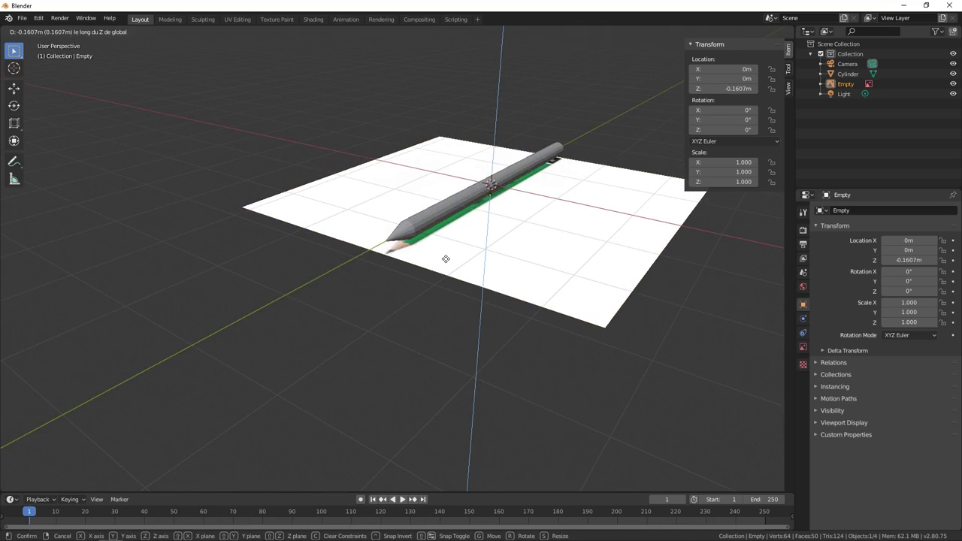
click(450, 264)
mouse_move(454, 258)
middle_down()
mouse_move(473, 255)
mouse_move(447, 225)
mouse_move(520, 253)
mouse_move(663, 260)
mouse_move(660, 292)
mouse_move(550, 314)
mouse_move(501, 293)
mouse_move(457, 291)
mouse_move(462, 273)
mouse_move(408, 337)
mouse_move(460, 323)
mouse_move(445, 362)
mouse_move(501, 316)
mouse_move(625, 305)
mouse_move(616, 331)
mouse_move(354, 329)
middle_up()
scroll(324, 366, up, 5)
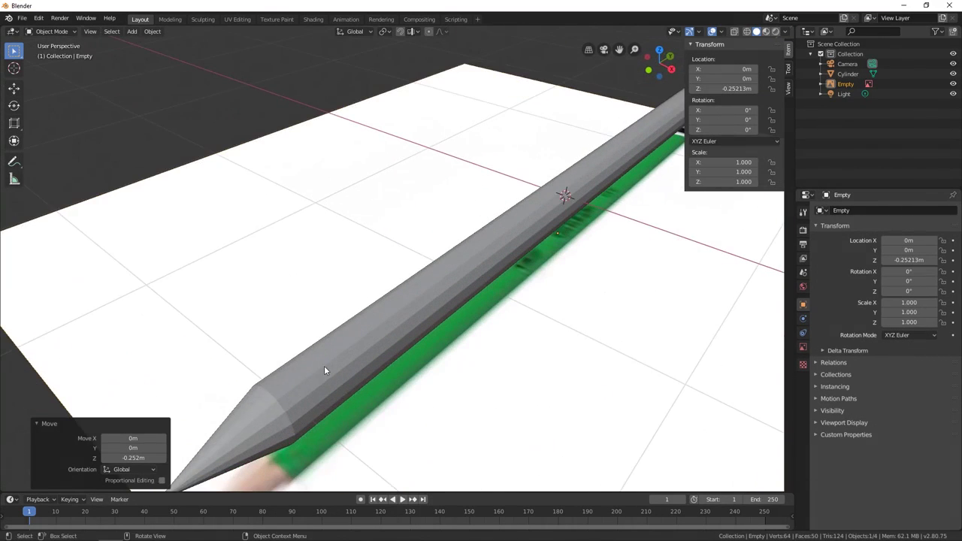
Select the pencil cylinder and apply Shade Smooth to its surface.
click(297, 399)
mouse_move(296, 395)
middle_down()
mouse_move(346, 399)
mouse_move(360, 389)
mouse_move(382, 277)
middle_up()
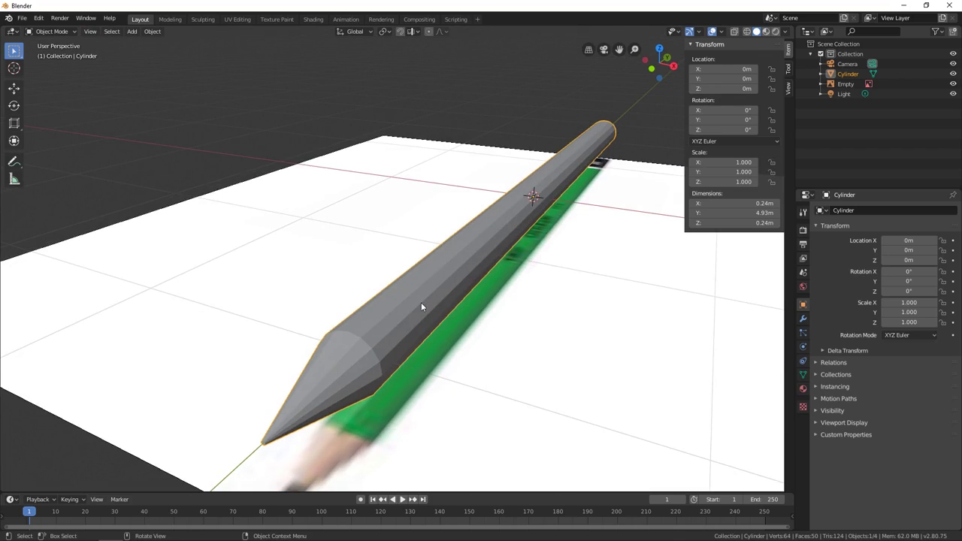
right_click(315, 214)
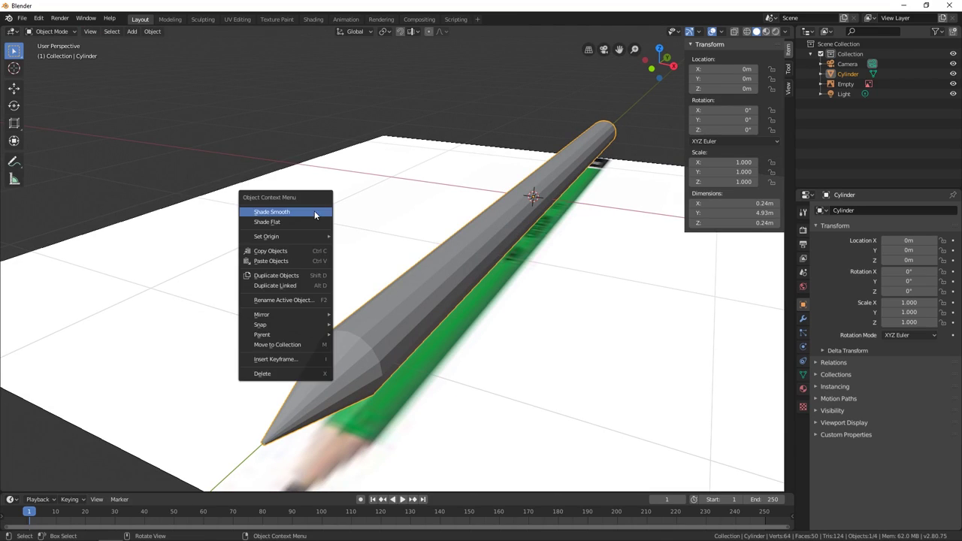
click(263, 215)
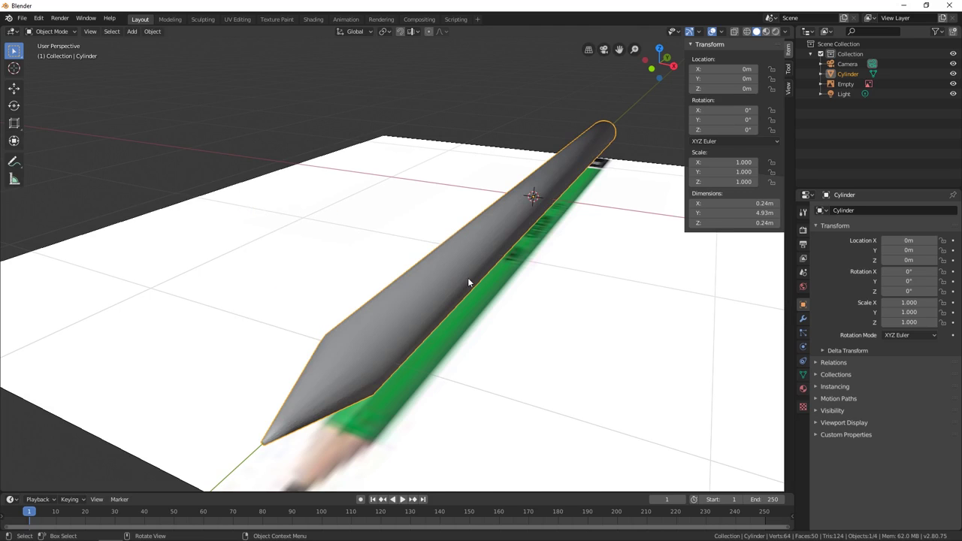
mouse_move(467, 282)
middle_down()
mouse_move(439, 287)
mouse_move(489, 276)
mouse_move(469, 275)
mouse_move(494, 286)
mouse_move(466, 304)
middle_up()
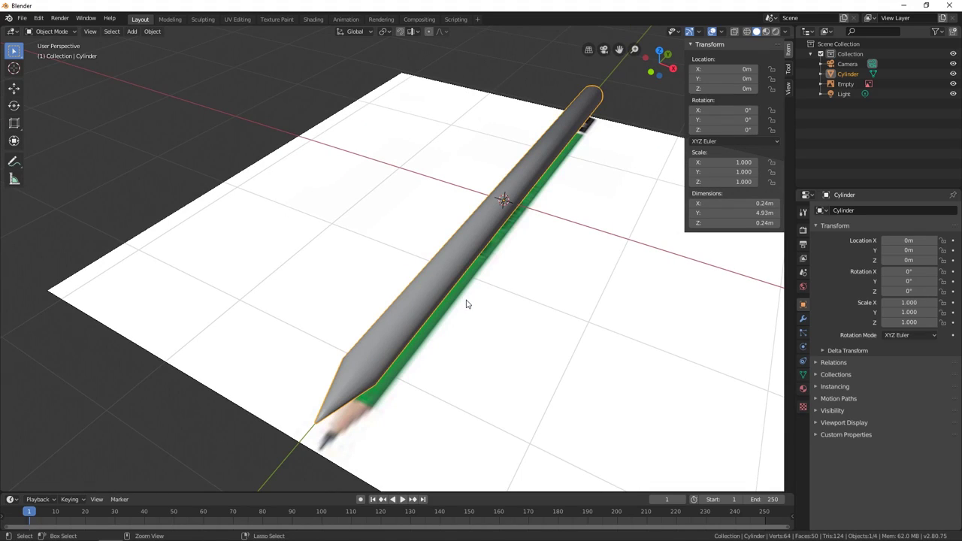
Save the project in the Fichiers Blender folder as crayon.blend.
key(ctrl+s)
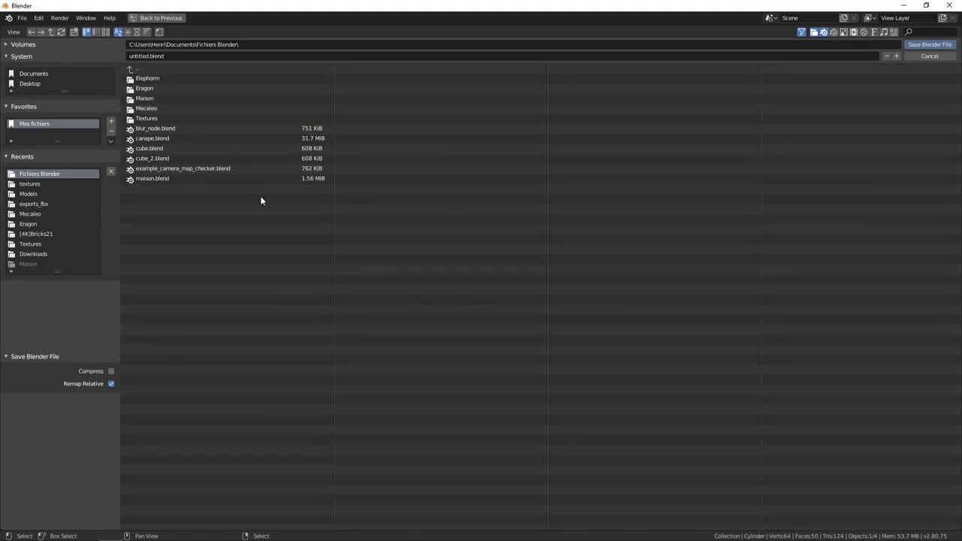
click(203, 55)
text(cr)
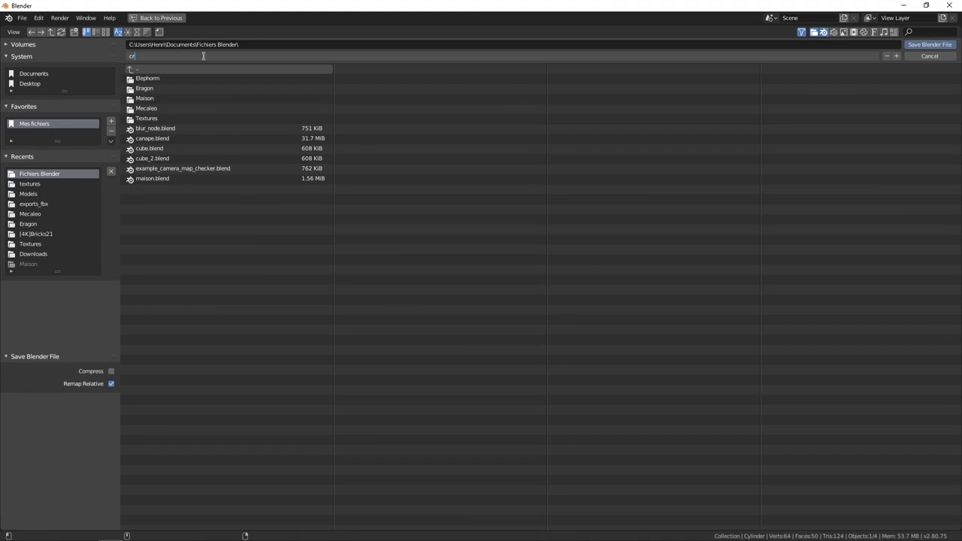
text(ayon)
key(Return)
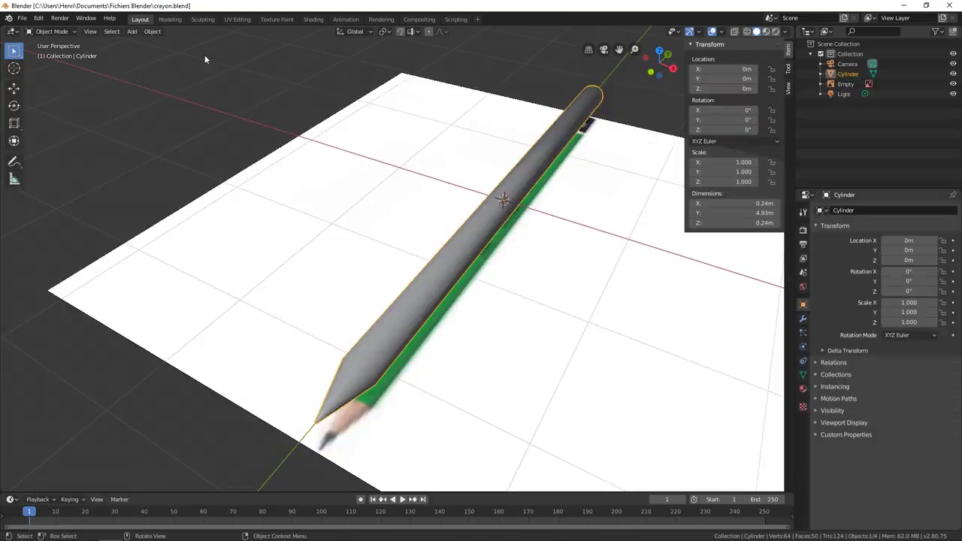